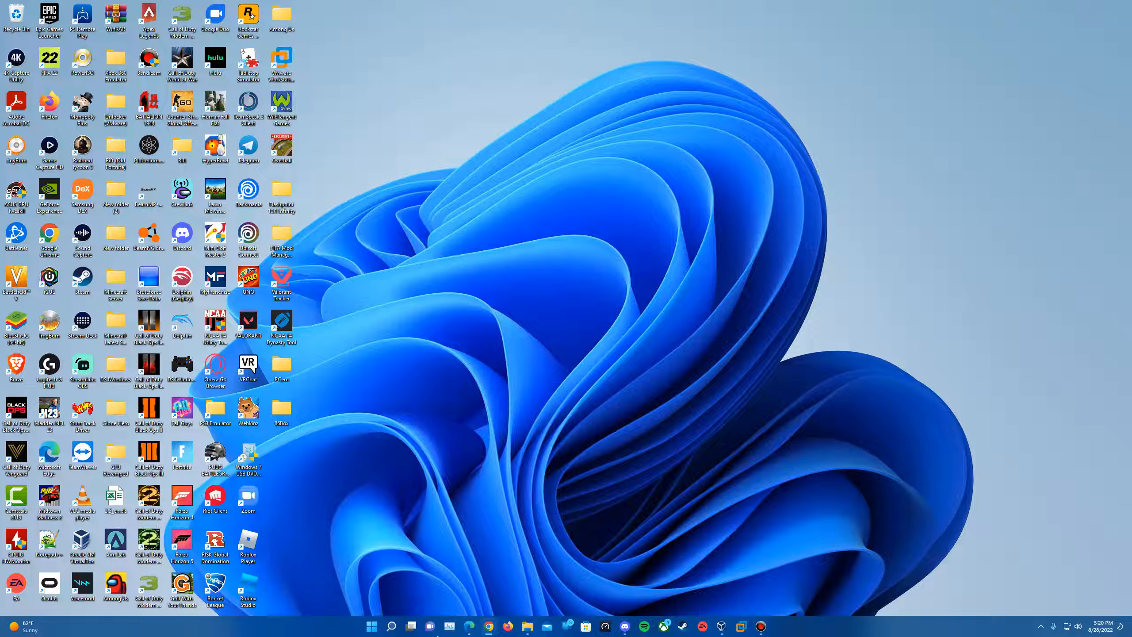
- Review the browser download pages for VirtualBox, MS-DOS 6.22 ISO.rar and Windows ME 4.90.2452, and minimize the browser
left_click(468, 626)
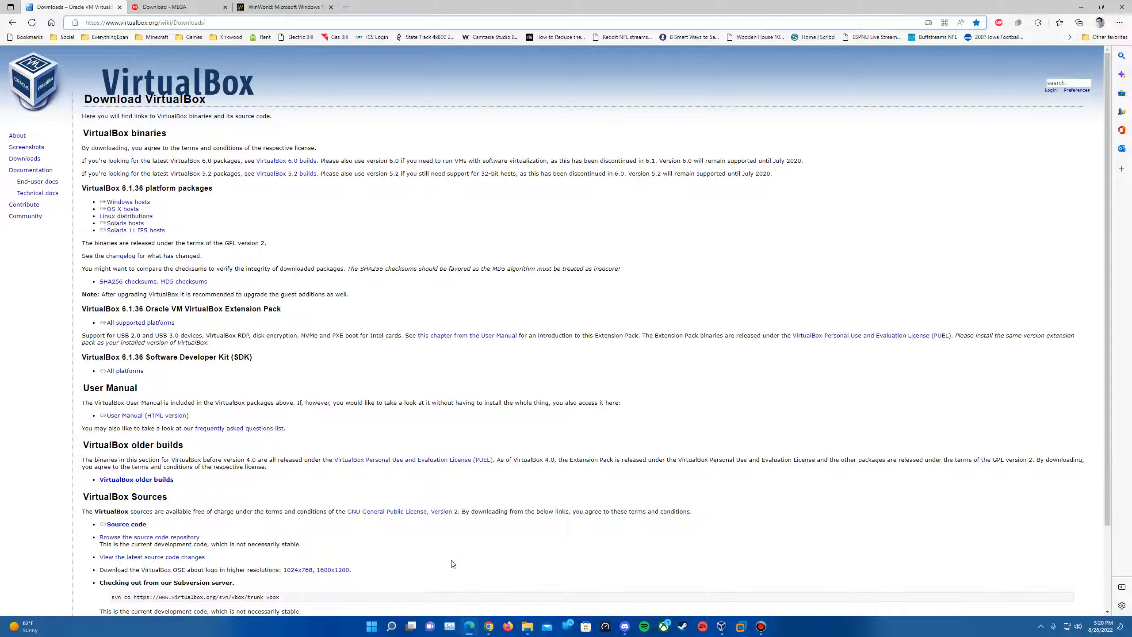
triple_click(123, 223)
left_click(147, 288)
left_click(176, 5)
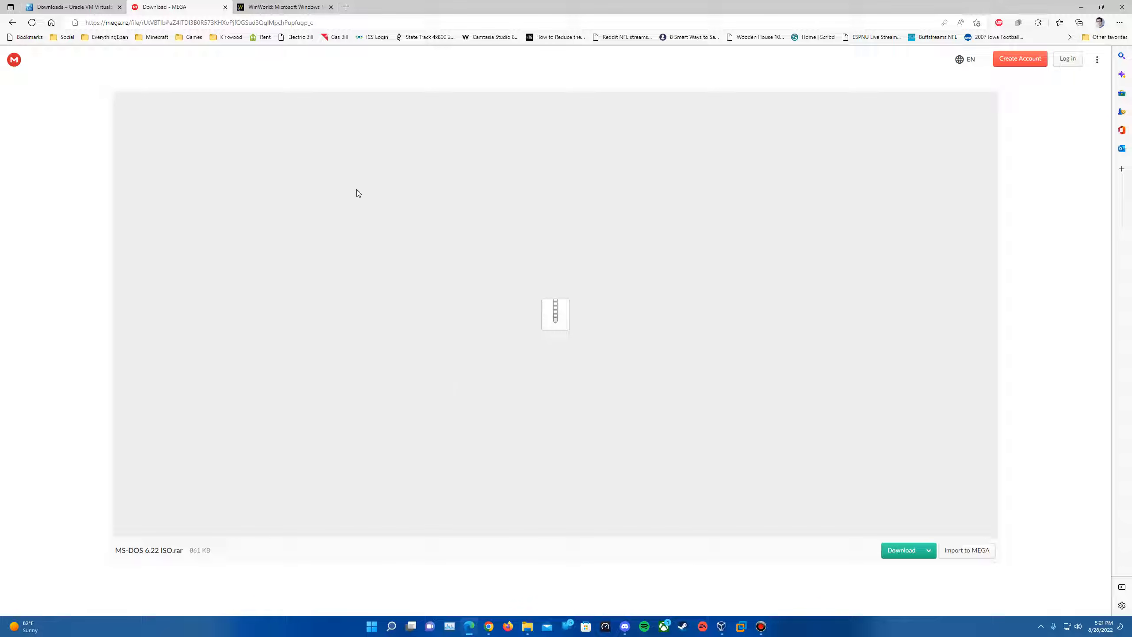
left_click(288, 6)
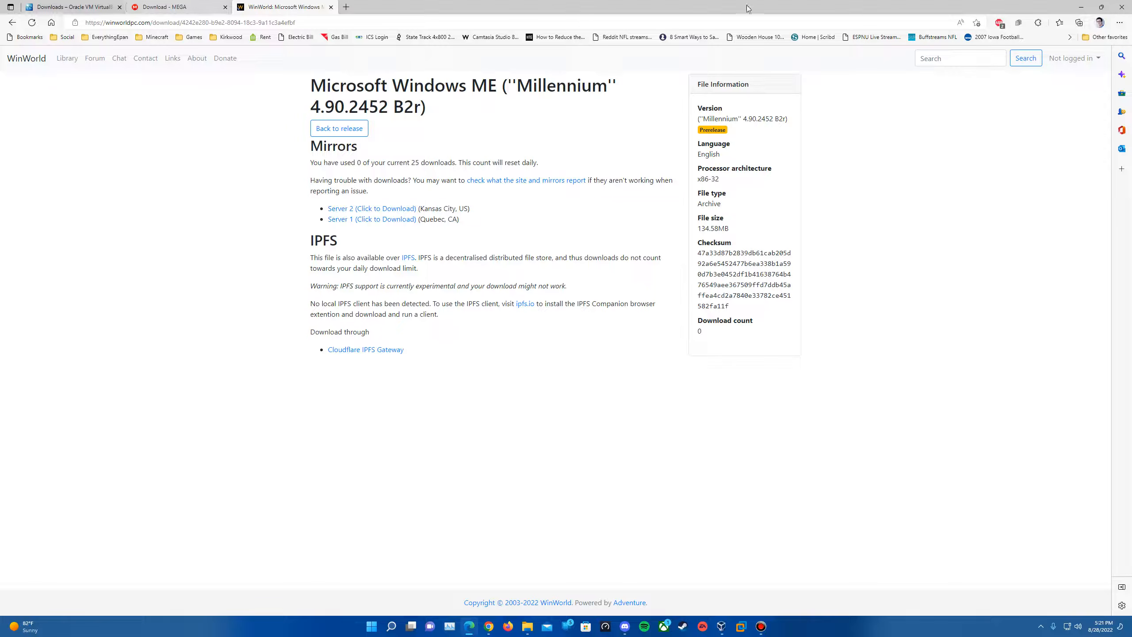
left_click(1084, 7)
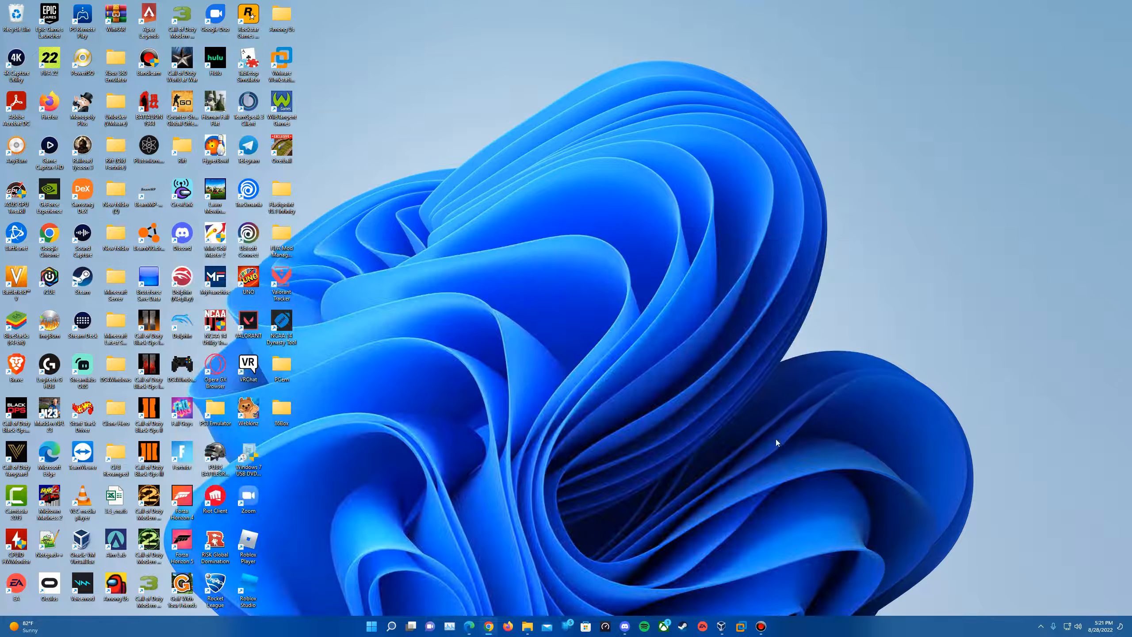
- Switch to VirtualBox and set up a new virtual machine named Windows ME Build 2452, version Windows ME, with 128 MB of memory
left_click(725, 631)
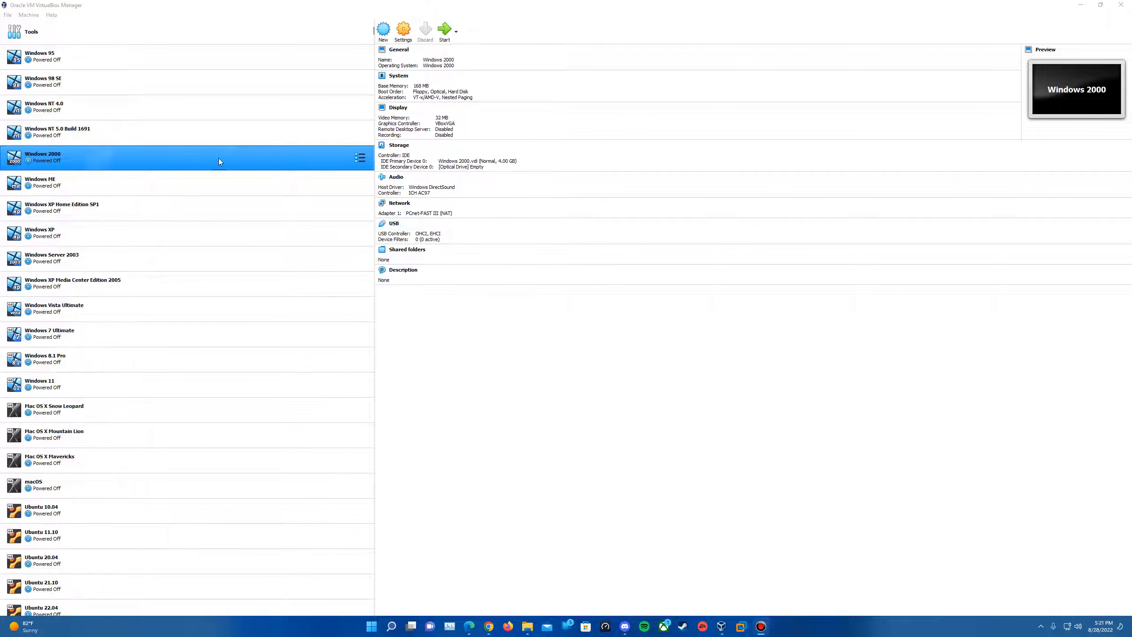
left_click(385, 30)
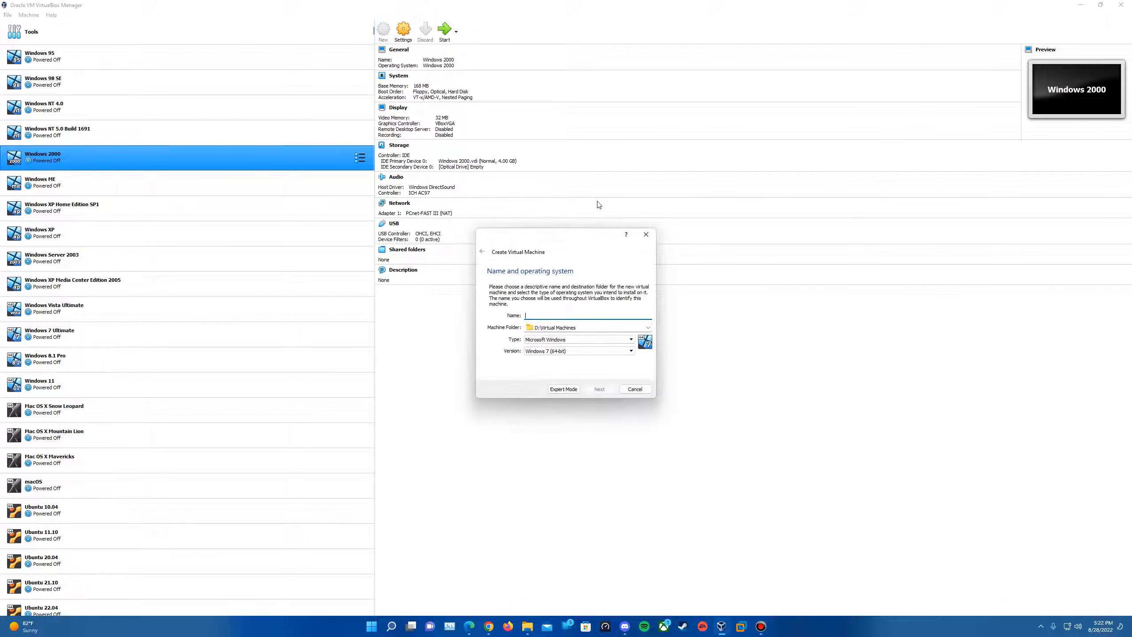
type("Windows ME Build 2452")
left_click(567, 355)
left_click(565, 352)
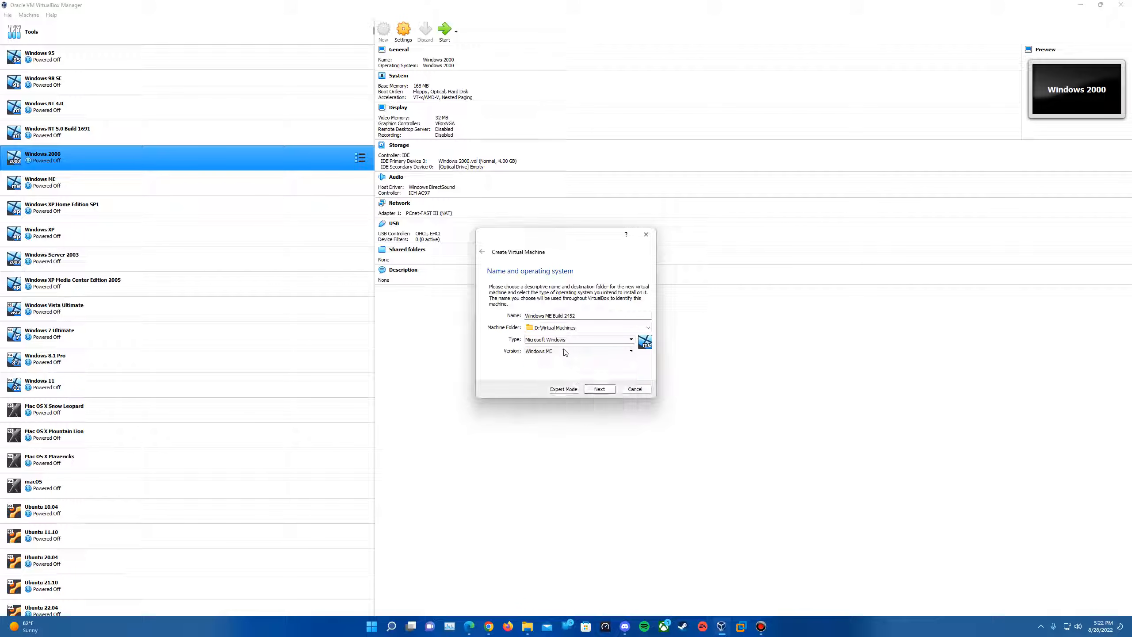
left_click(607, 390)
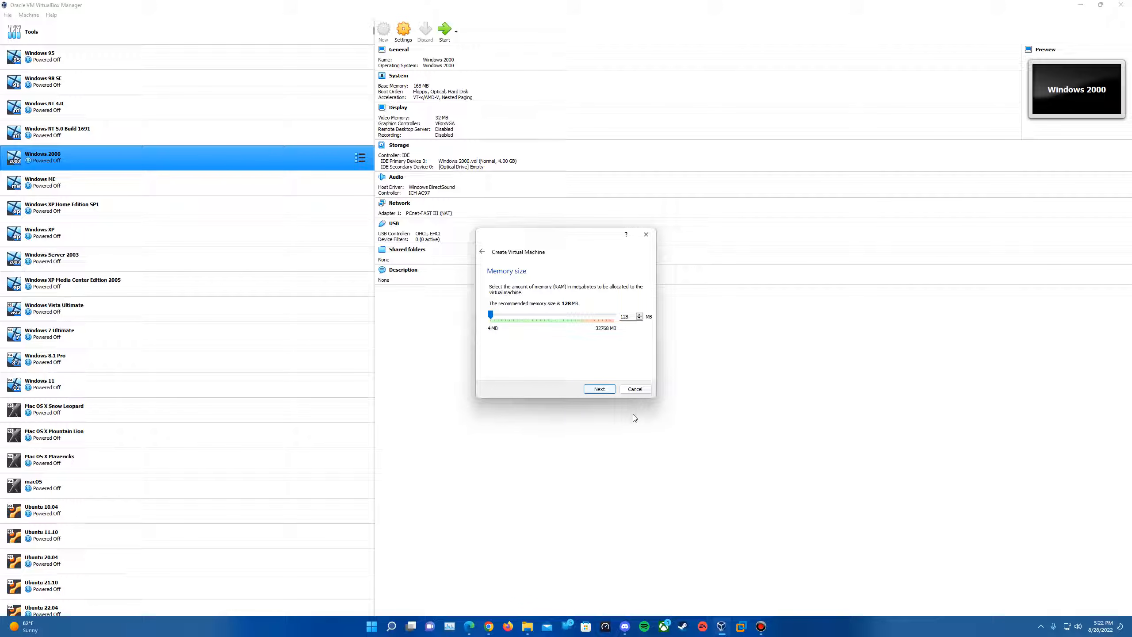
left_click(598, 389)
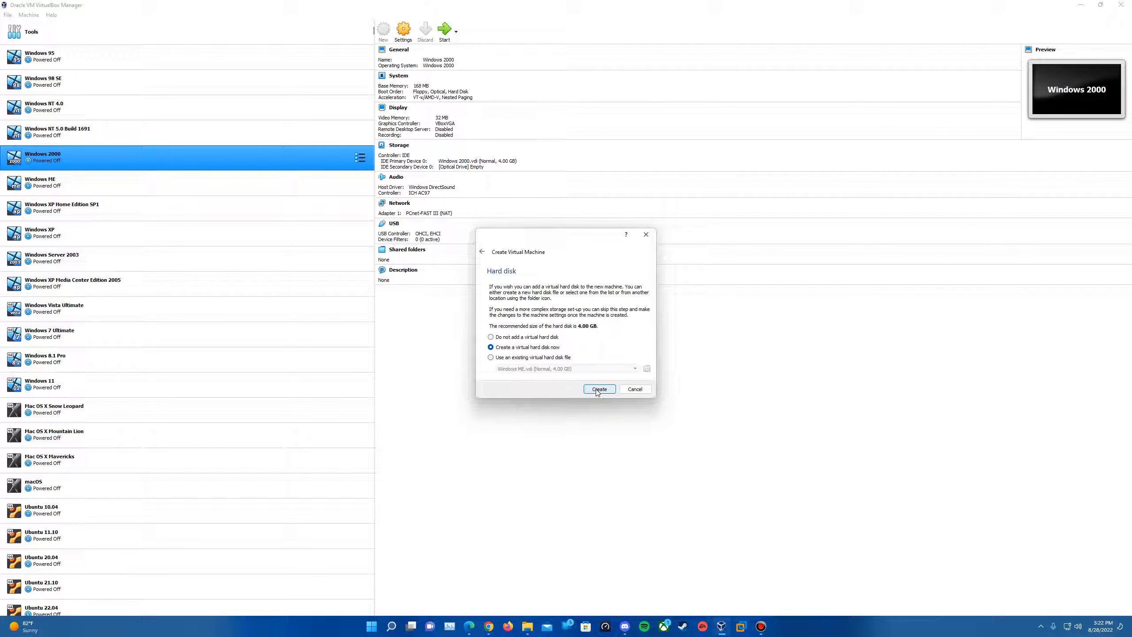
- Create a dynamically allocated 4.00 GB VDI hard disk for the machine and move the new machine directly above Windows ME in the list
left_click(607, 391)
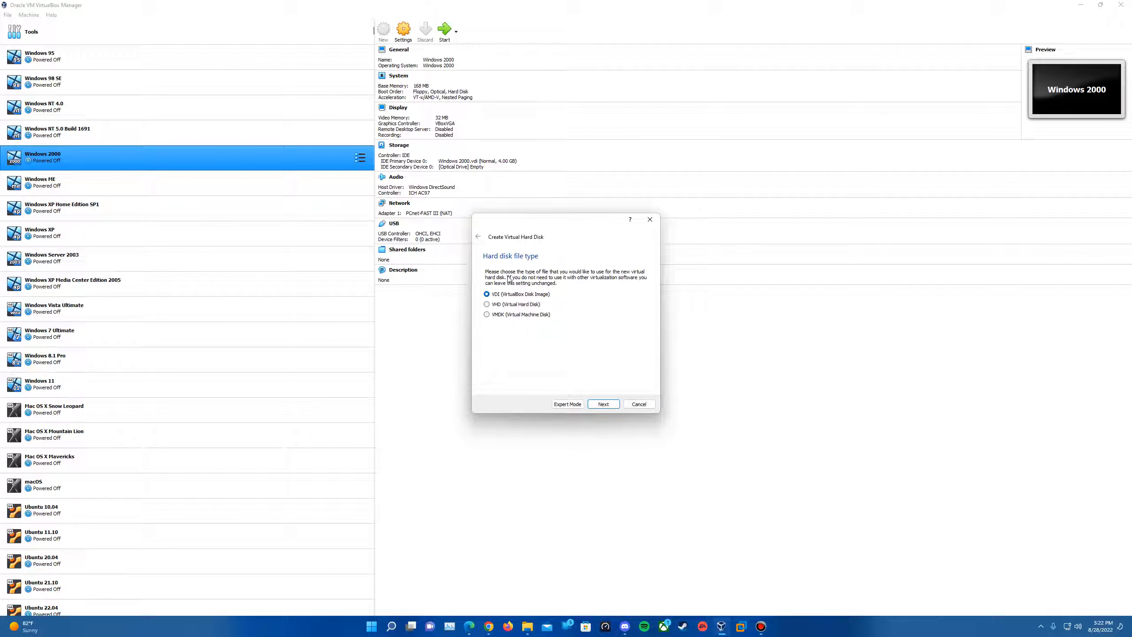
left_click(611, 405)
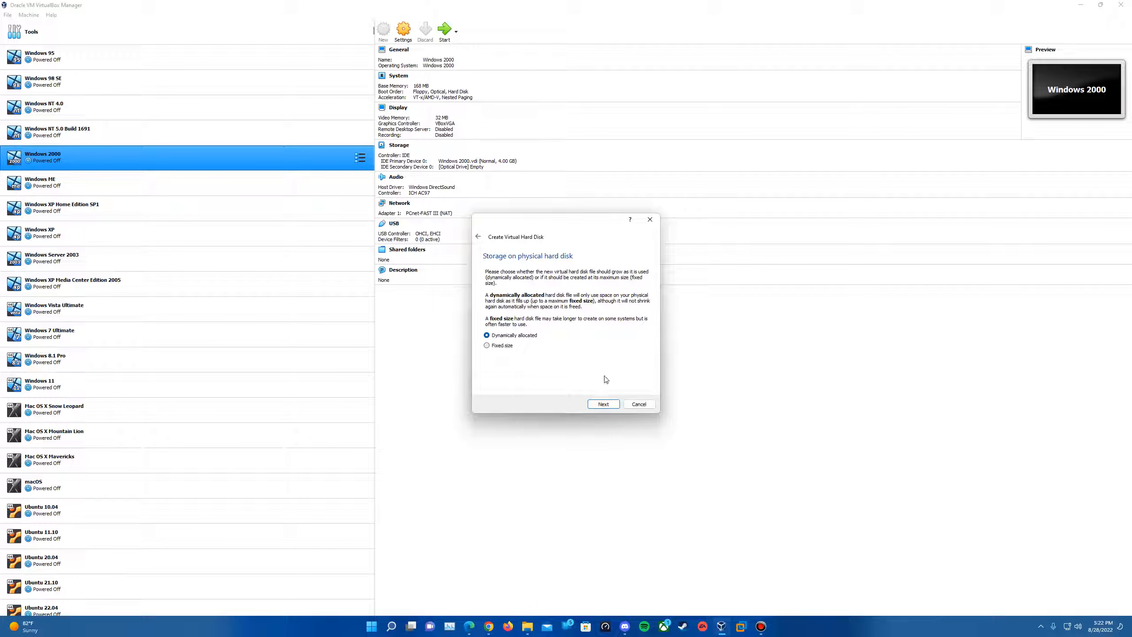
left_click(608, 404)
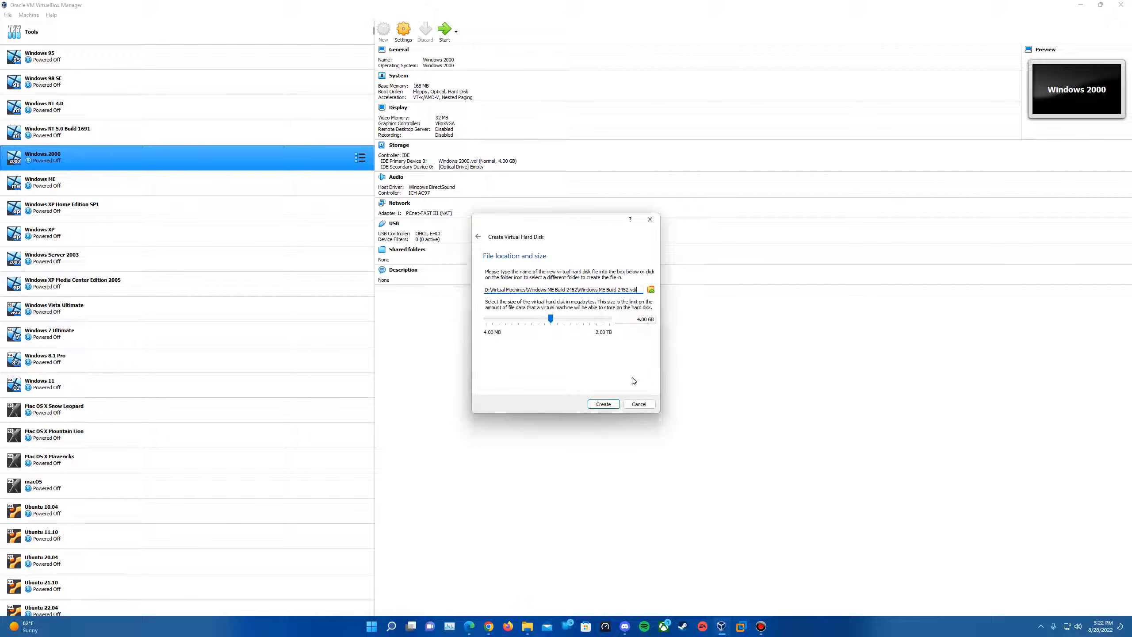
left_click(604, 404)
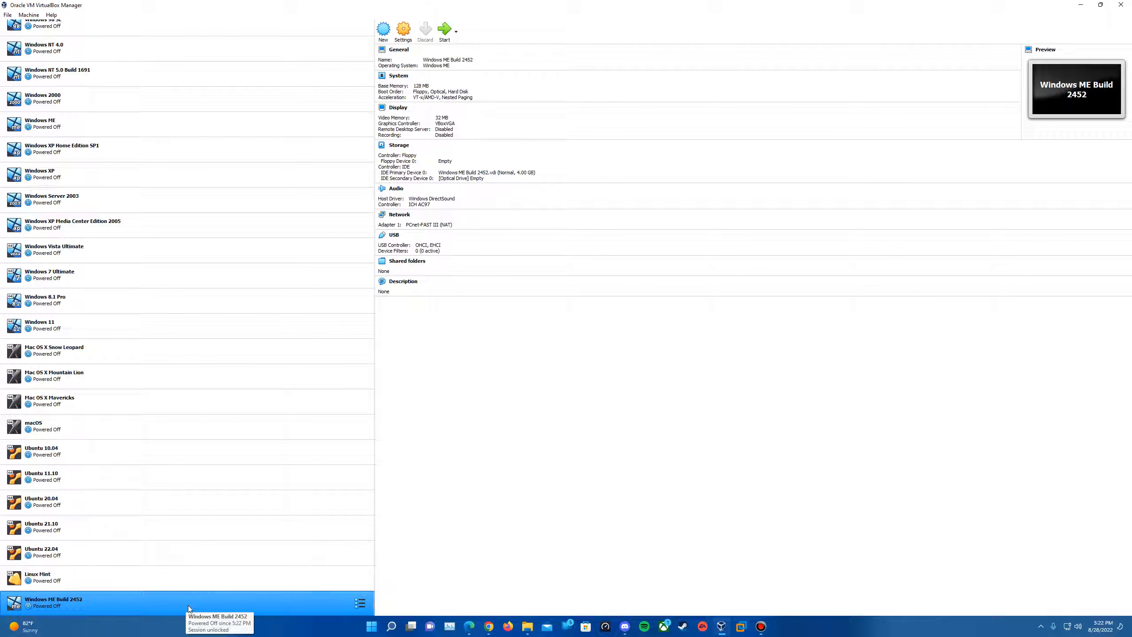
left_click_drag(186, 606, 94, 124)
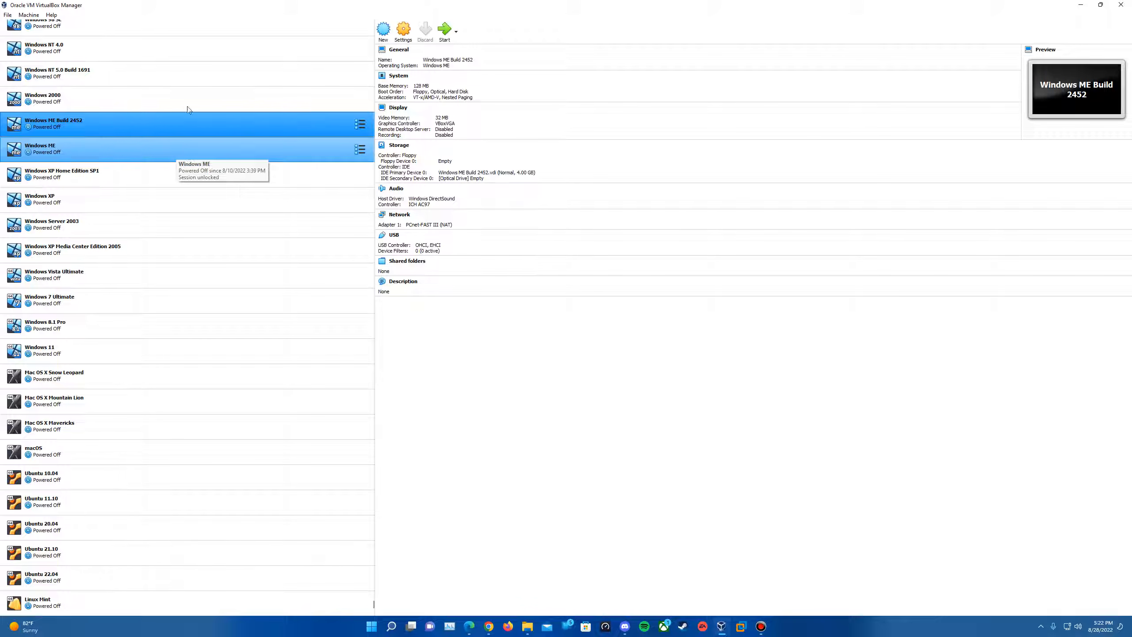
scroll(187, 109, "up", 2)
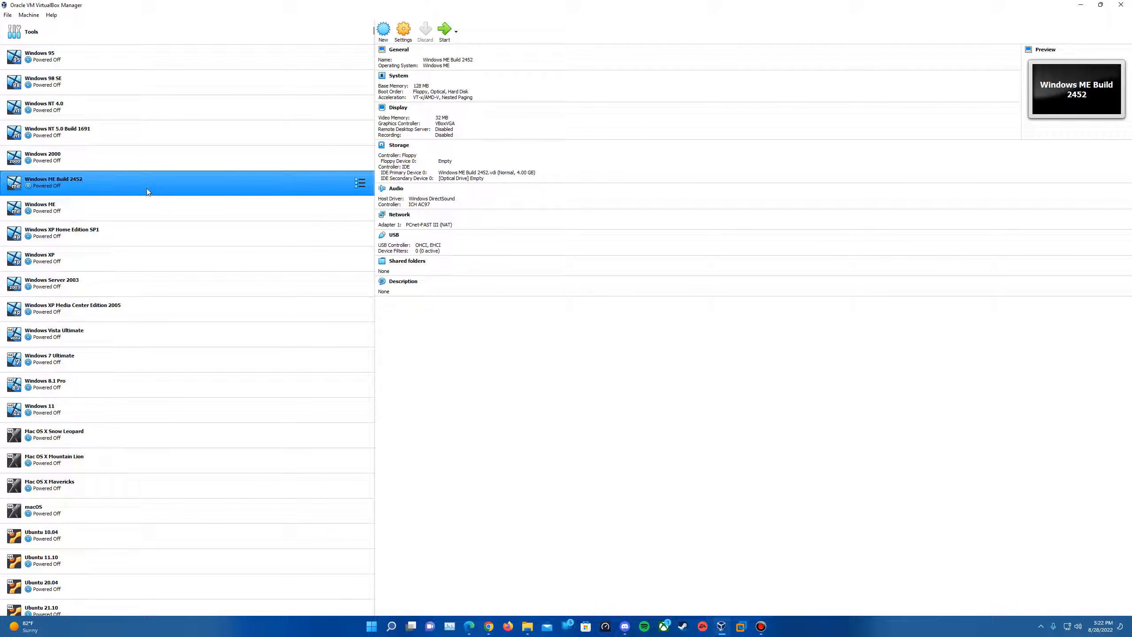
- Attach MS-DOS 6.22.iso from the MS-DOS 6.22 folder to the empty IDE optical drive of Windows ME Build 2452 and save the settings
left_click(414, 35)
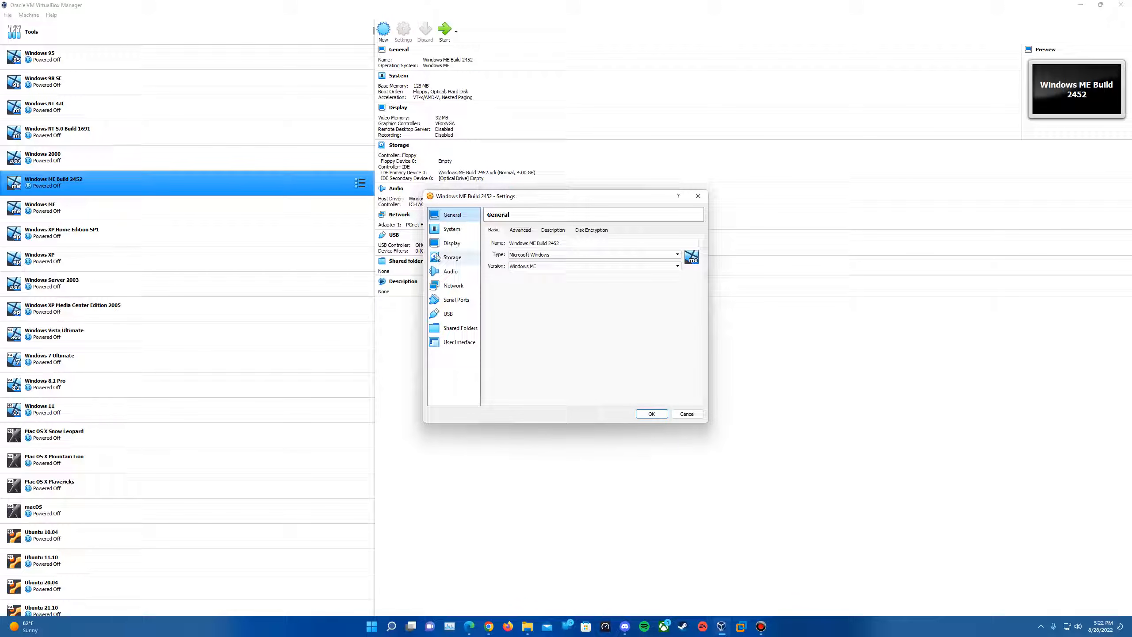
left_click(453, 258)
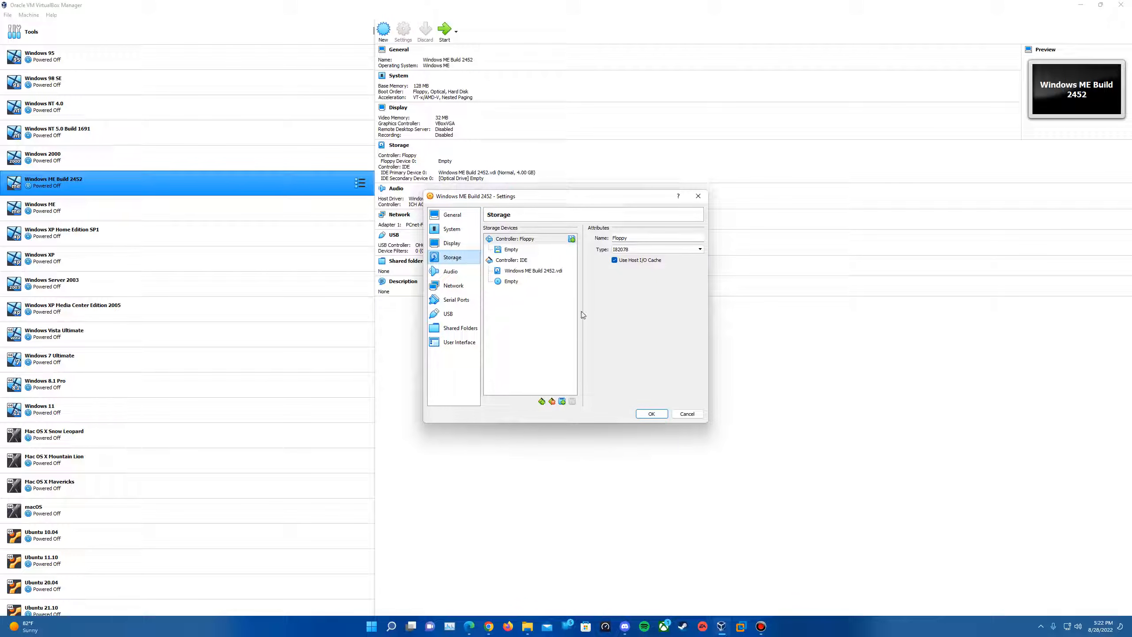
left_click(522, 283)
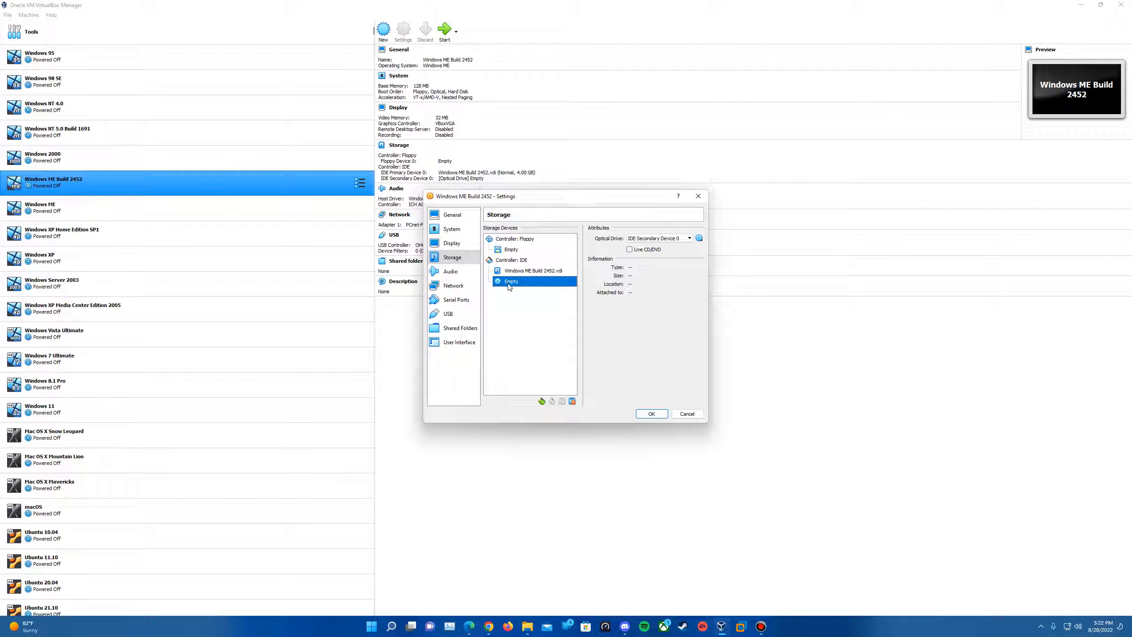
left_click(699, 239)
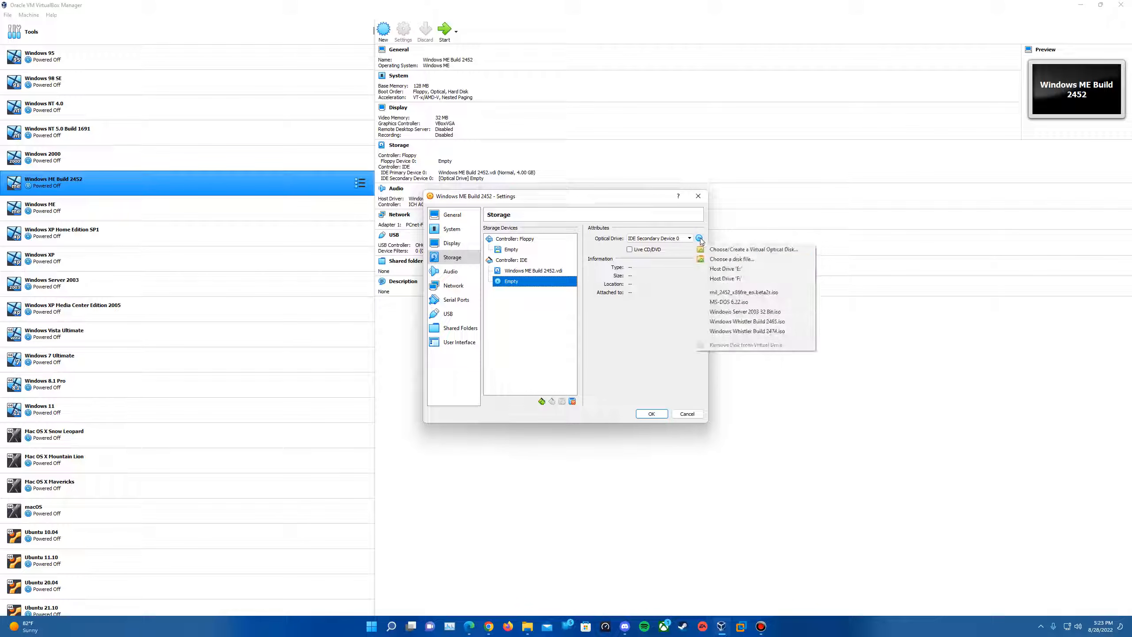
left_click(722, 263)
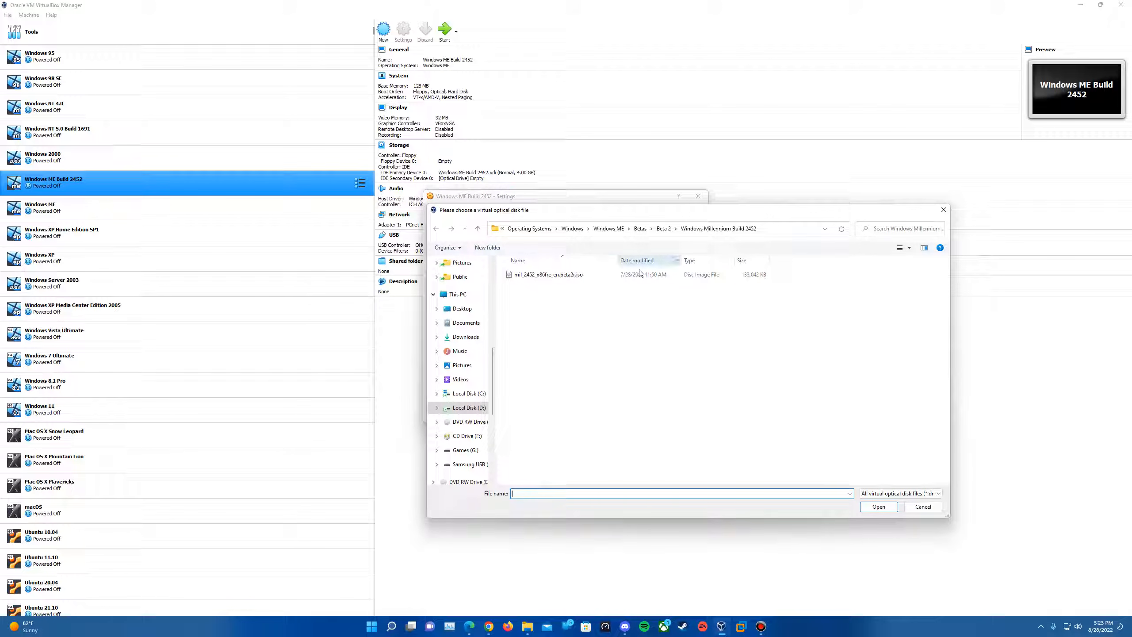
left_click(609, 228)
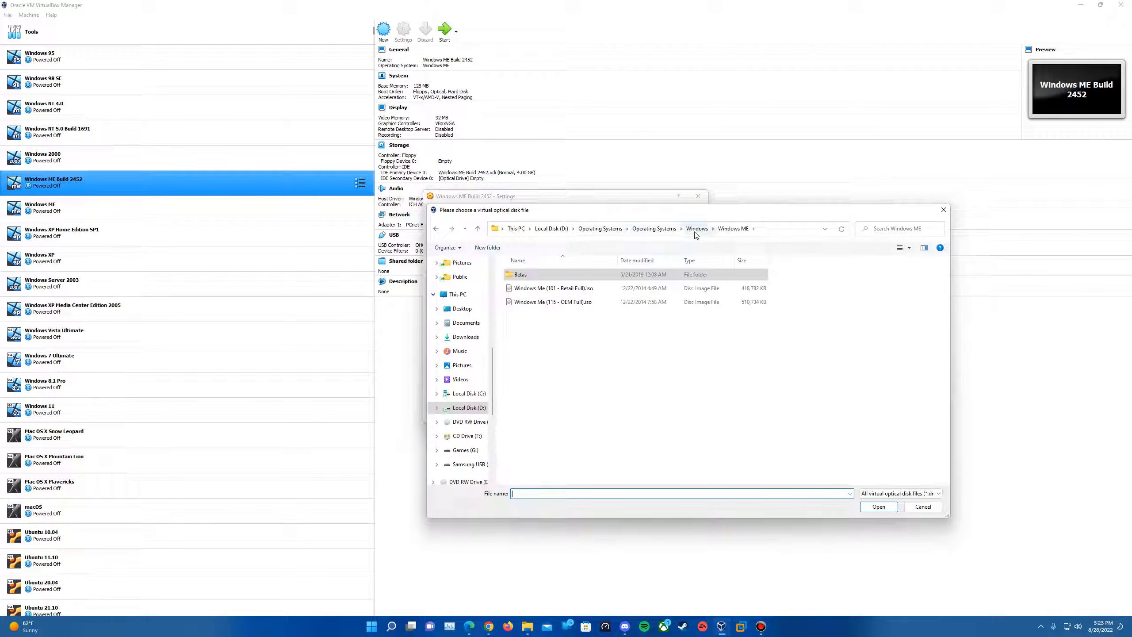
left_click(695, 232)
double_click(551, 274)
double_click(557, 289)
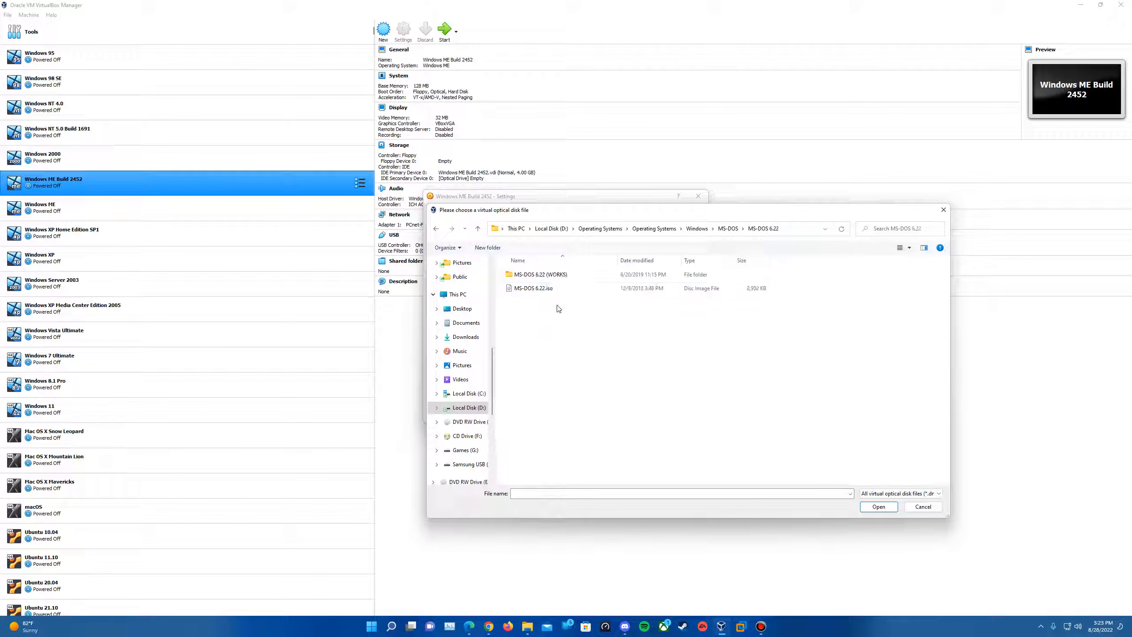
double_click(566, 288)
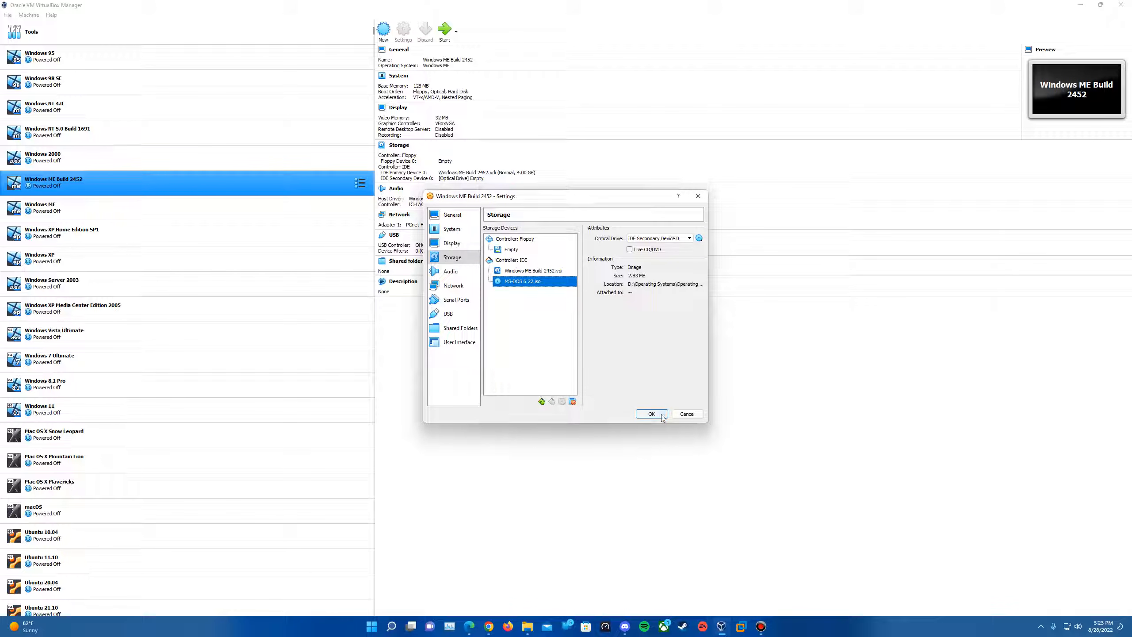
left_click(652, 414)
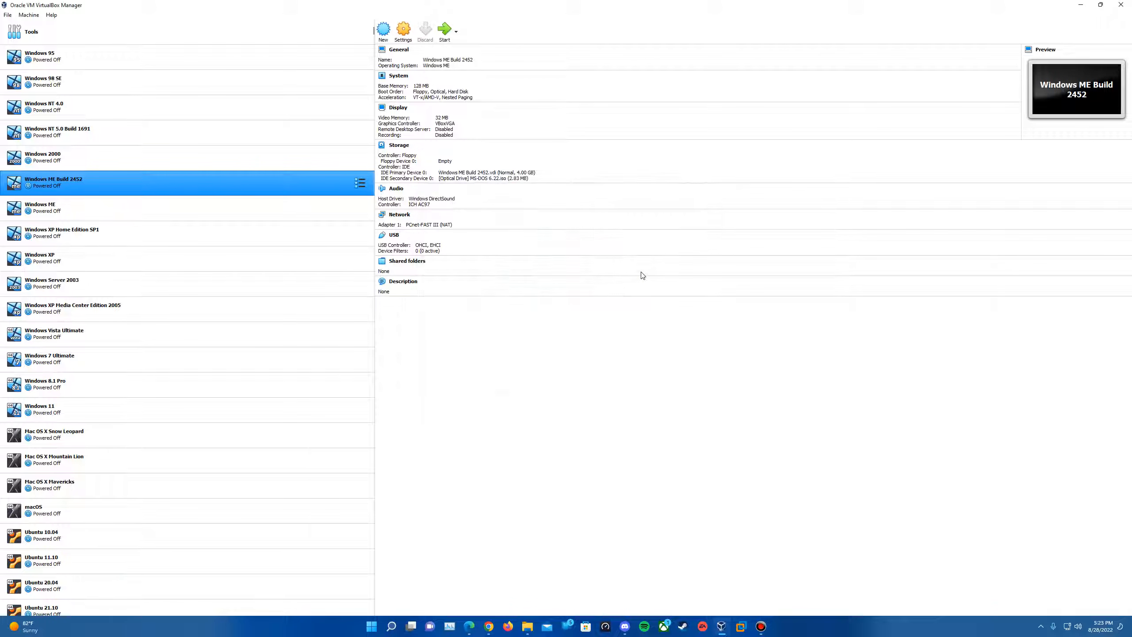
- Start the Windows ME Build 2452 machine, maximize its window and run fdisk at the DOS prompt
left_click(454, 38)
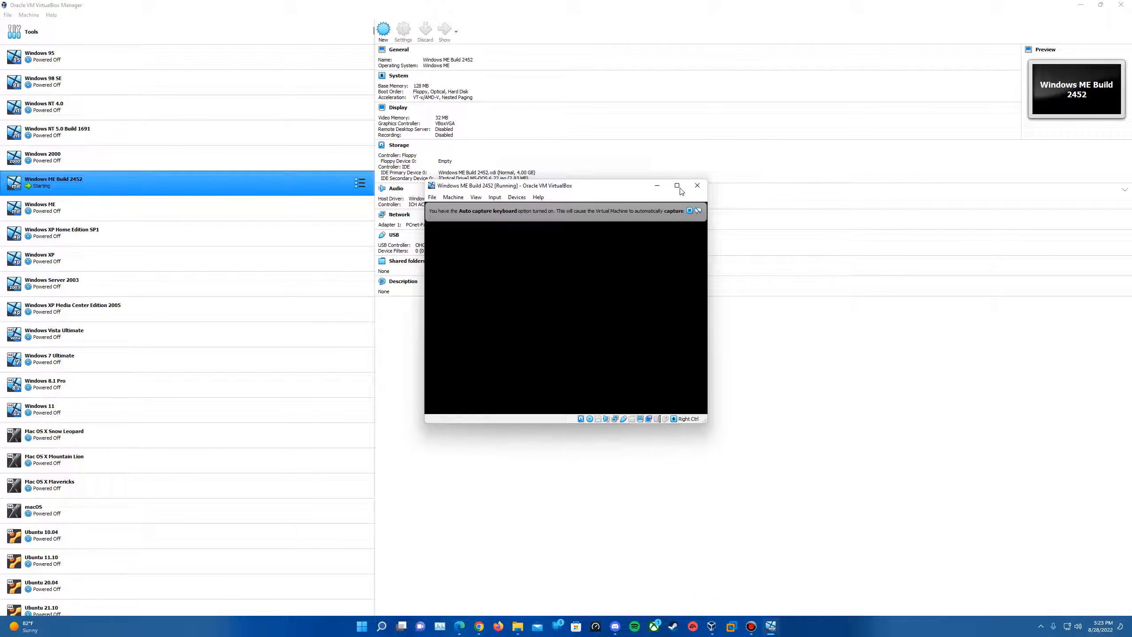
left_click(678, 187)
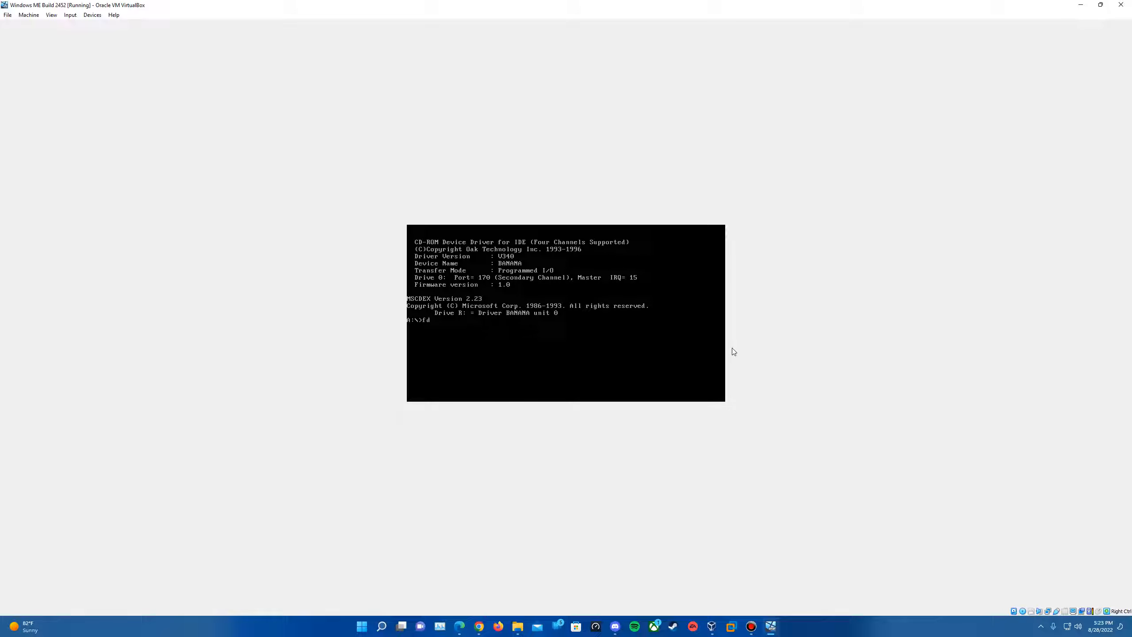
type("isk")
key("Return")
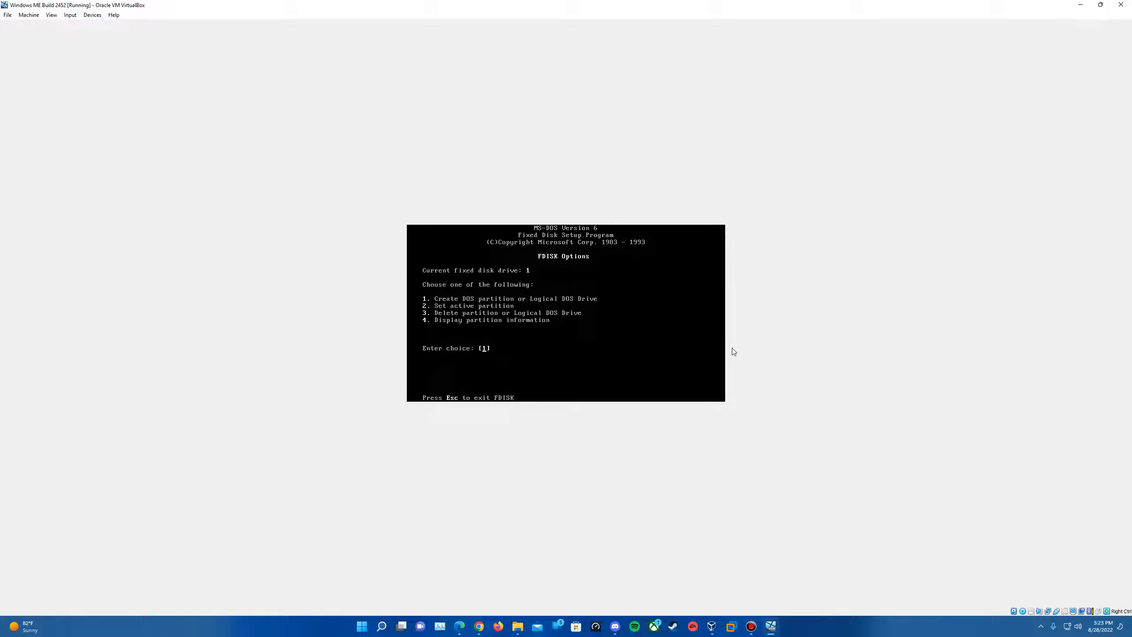
- Create an active primary DOS partition using the maximum available size and restart the virtual machine
key("Return")
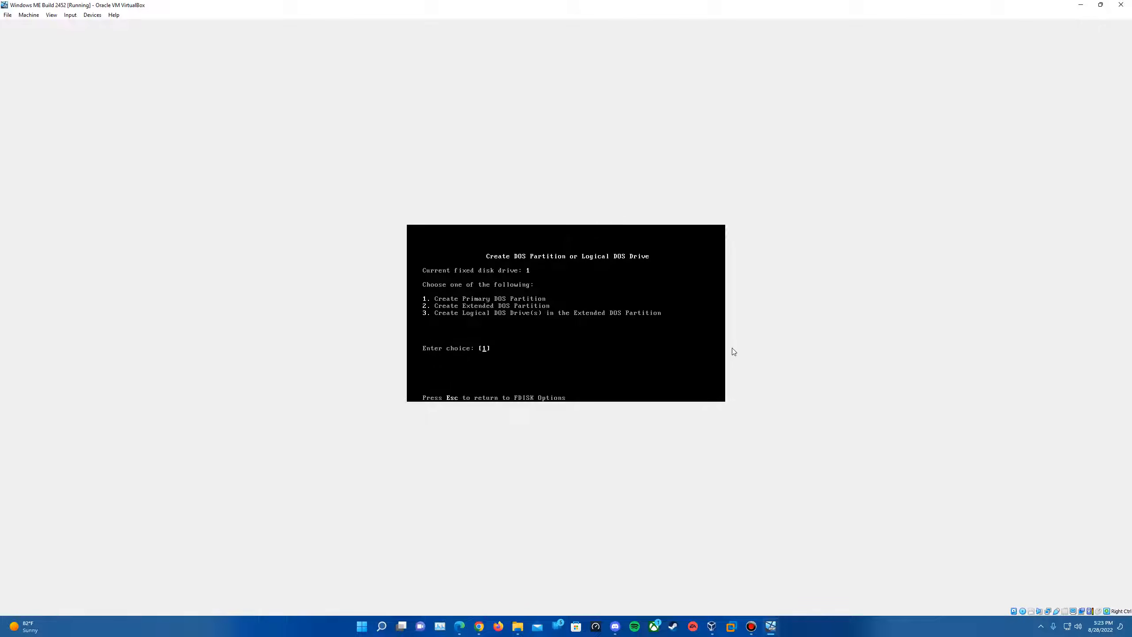
key("Return")
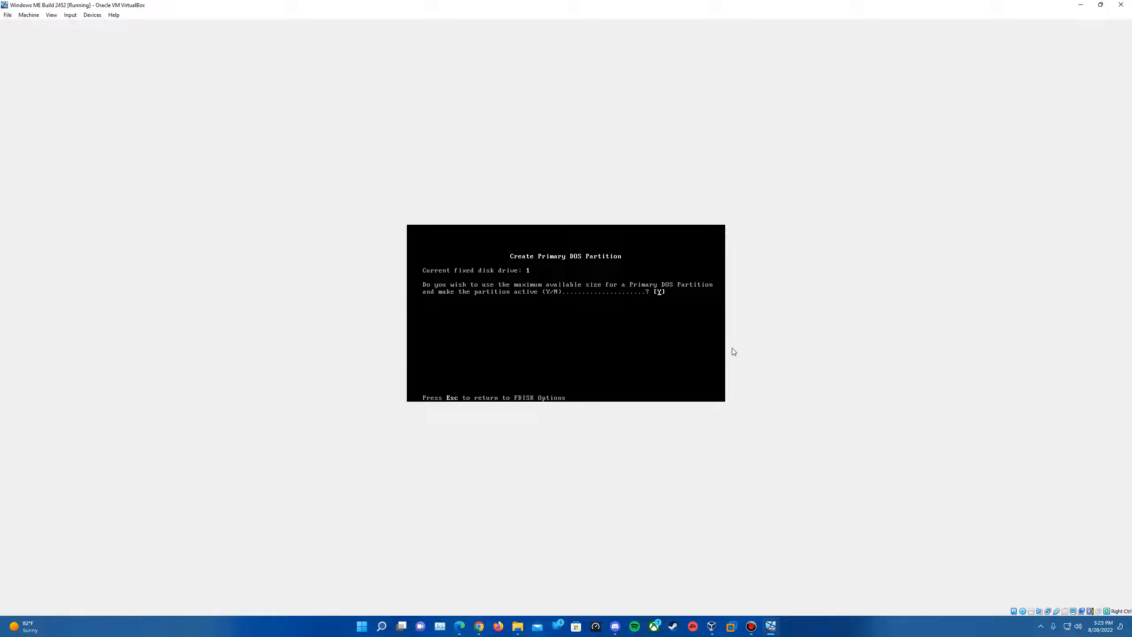
key("Return")
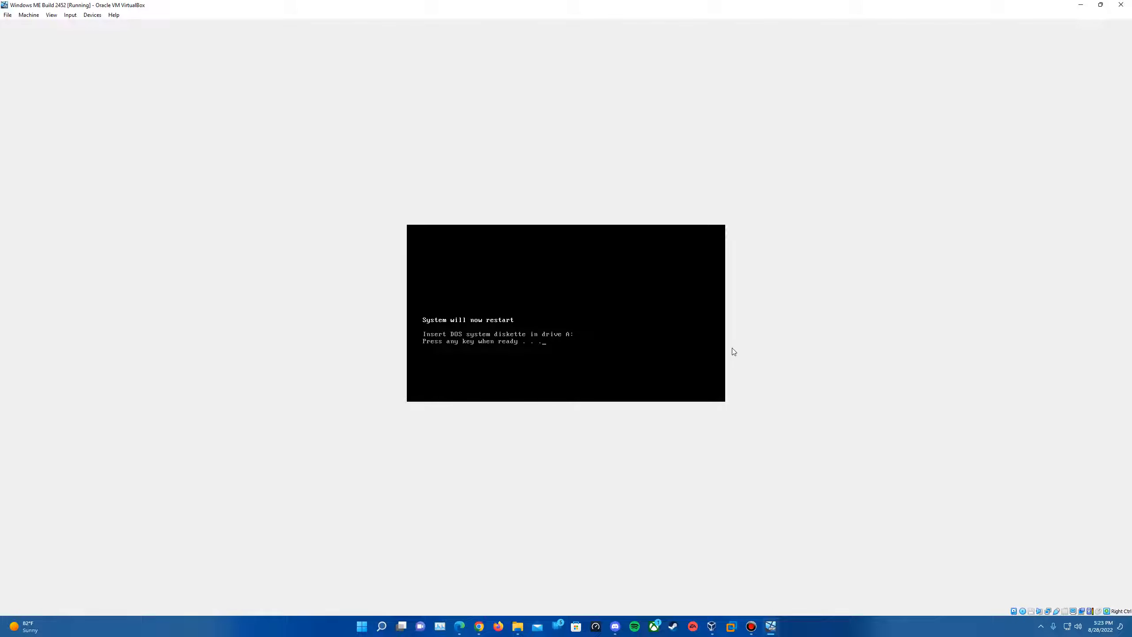
key("Return")
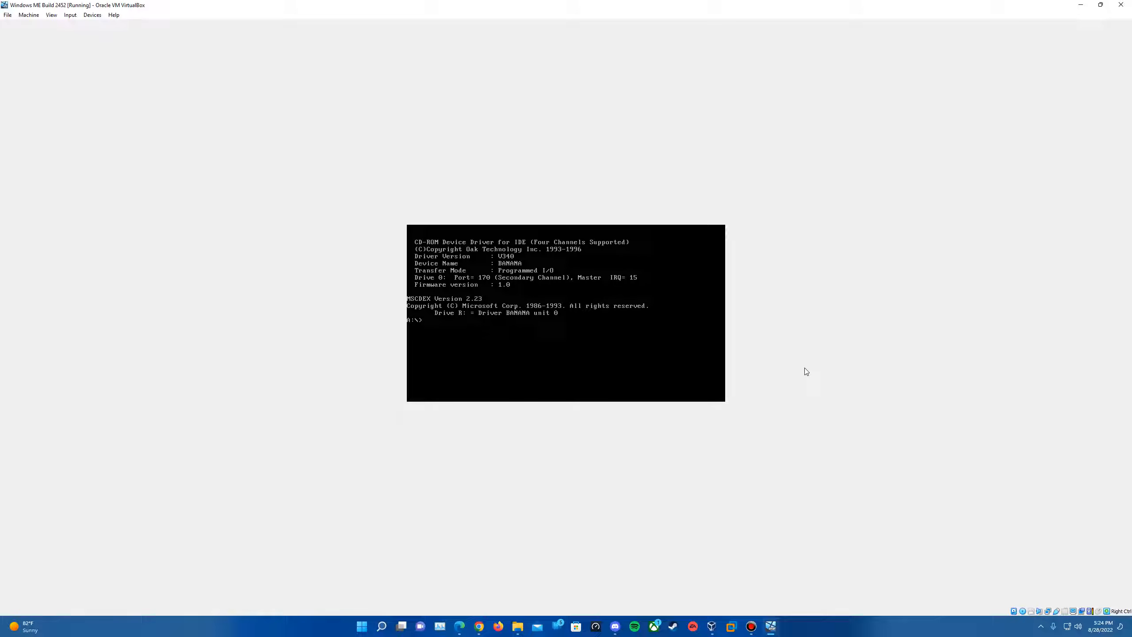
- Format drive C: from the DOS prompt, proceeding with the format and leaving the volume label empty
type("ormat C:")
key("Return")
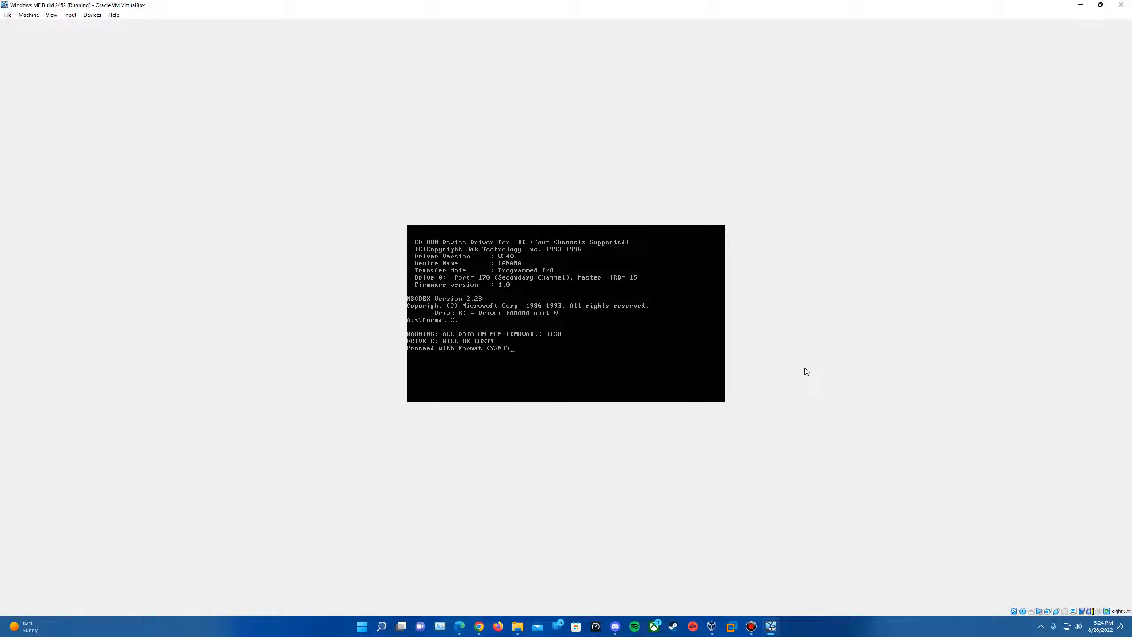
type("y")
key("Return")
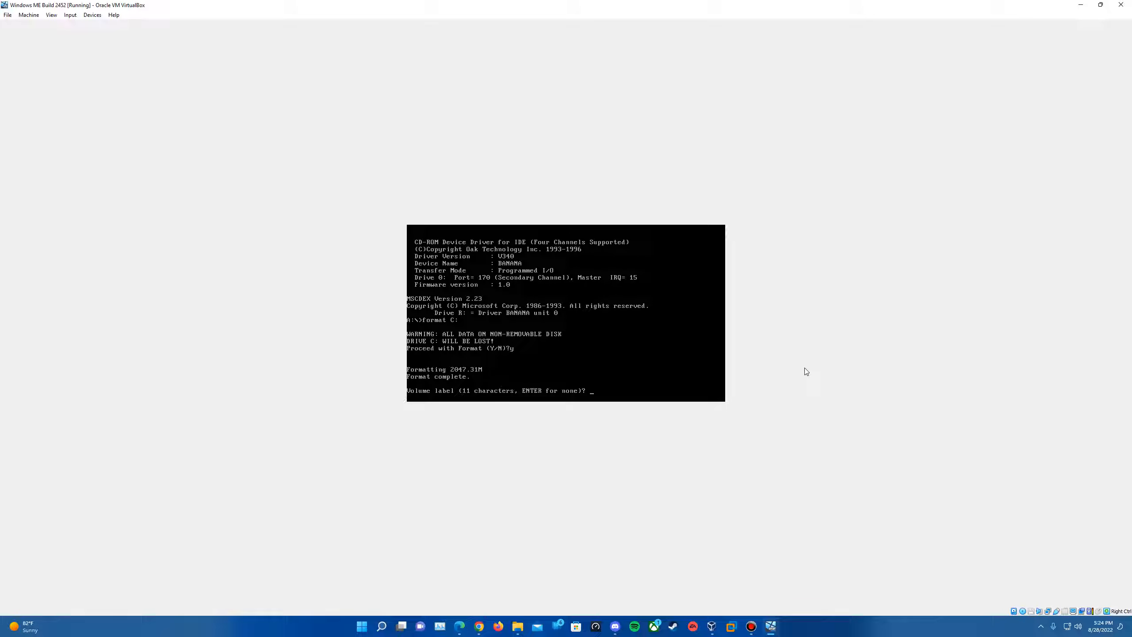
key("Return")
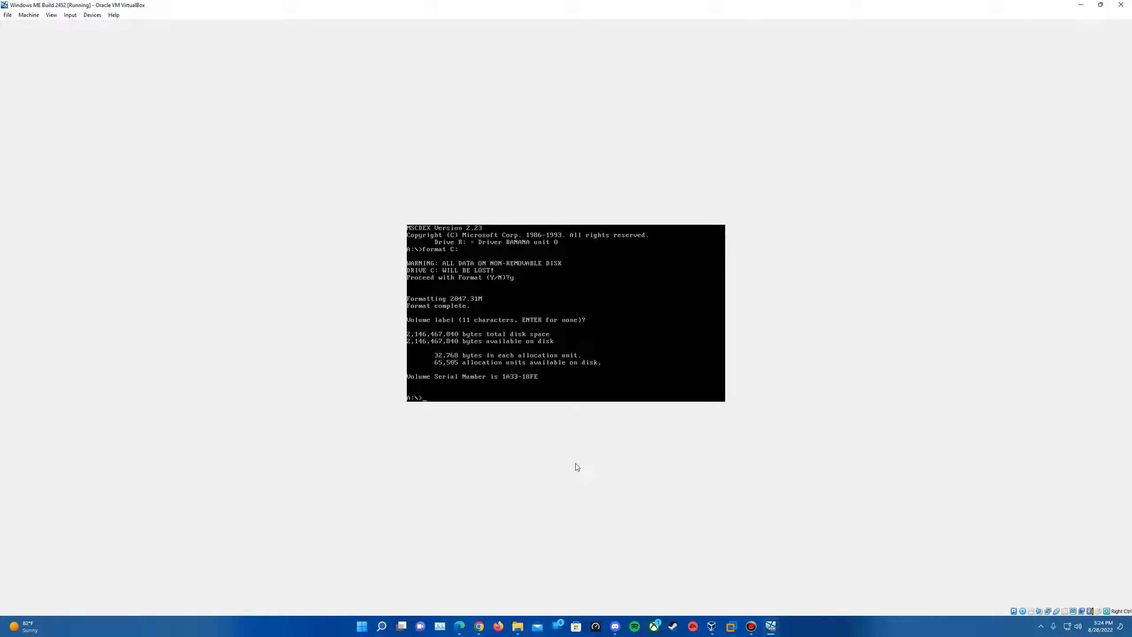
- Set the DOS system date to 01-21-2000 and run the date command again to verify it
type("ate")
key("Return")
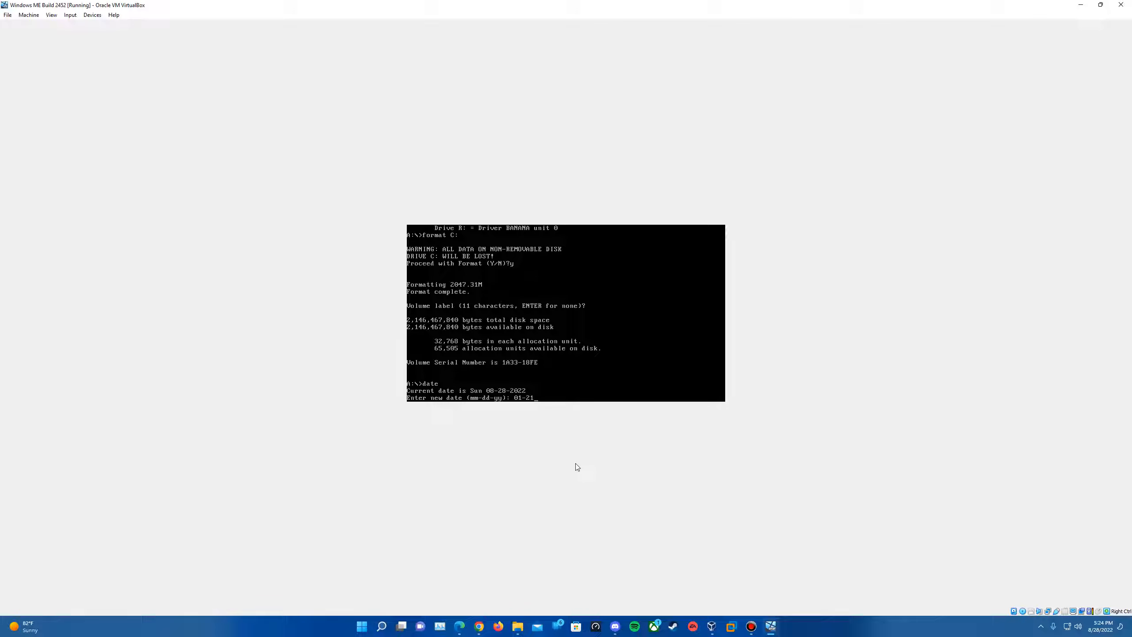
type("2000")
key("Return")
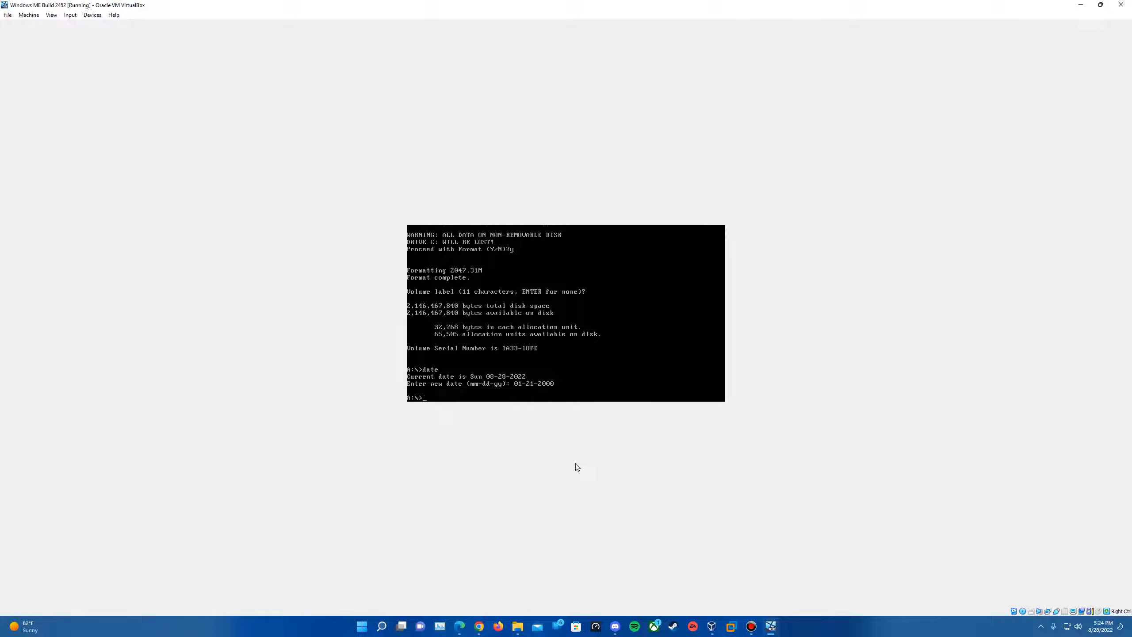
type("date")
key("Return")
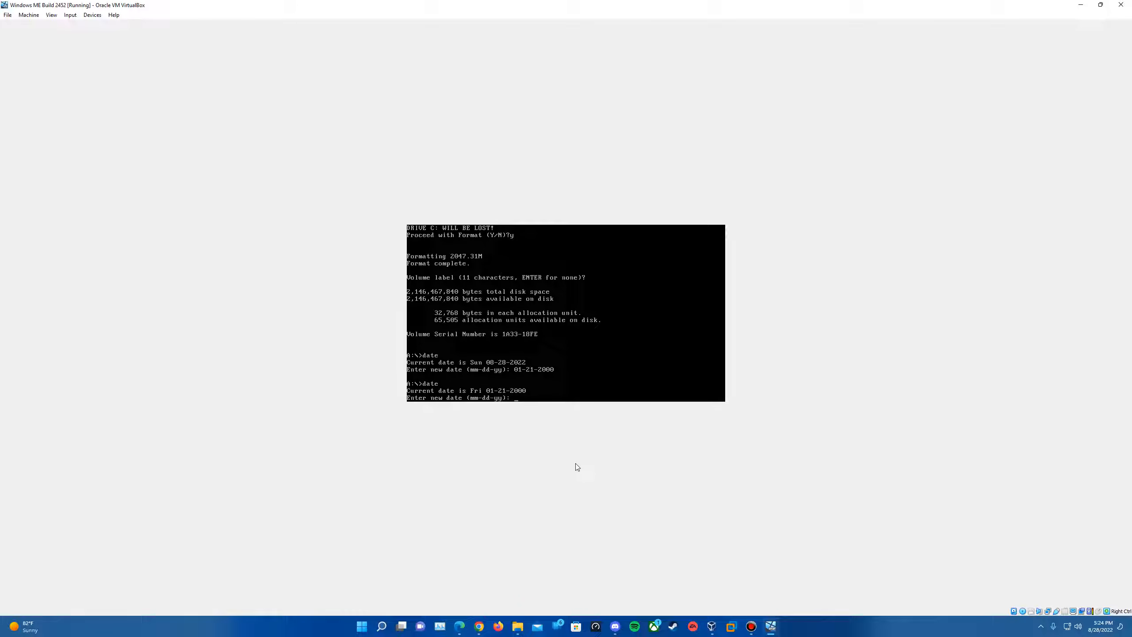
key("Return")
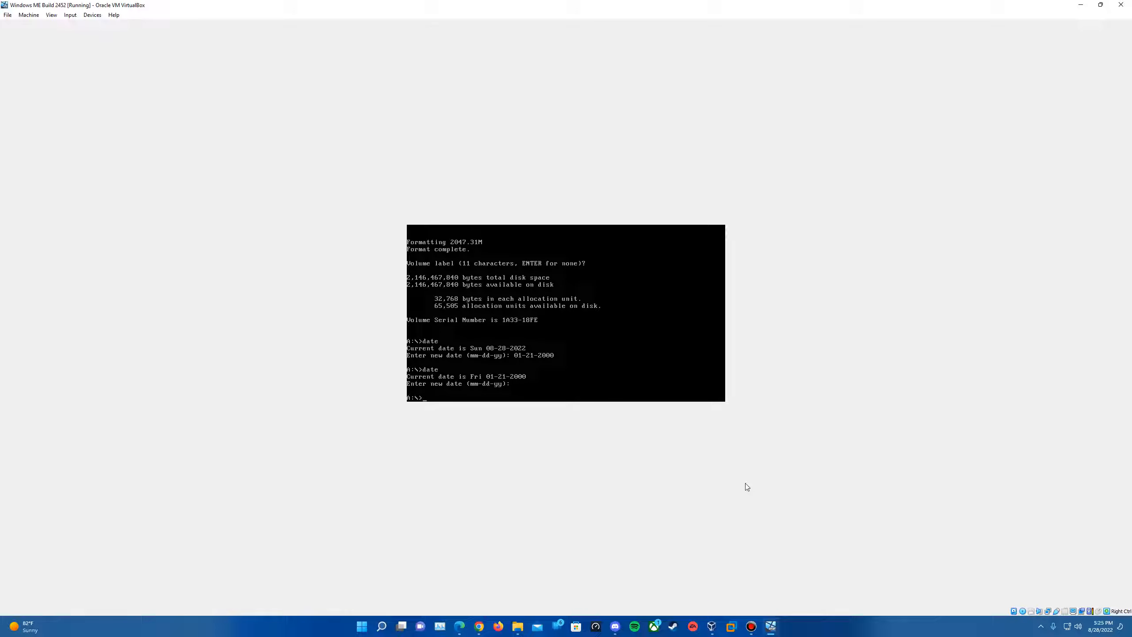
- Mount mil_2452_x86fre_en.beta2r.iso from the Windows ME Betas, Beta 2, Windows Millennium Build 2452 folder in the virtual optical drive
left_click(1023, 612)
left_click(1048, 520)
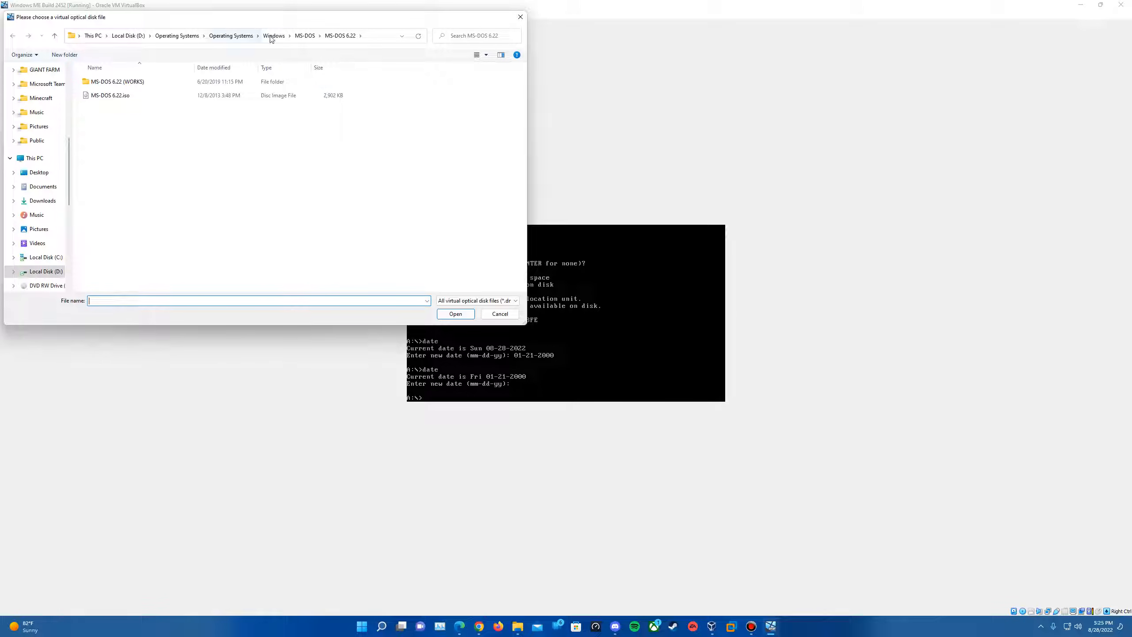
left_click(274, 36)
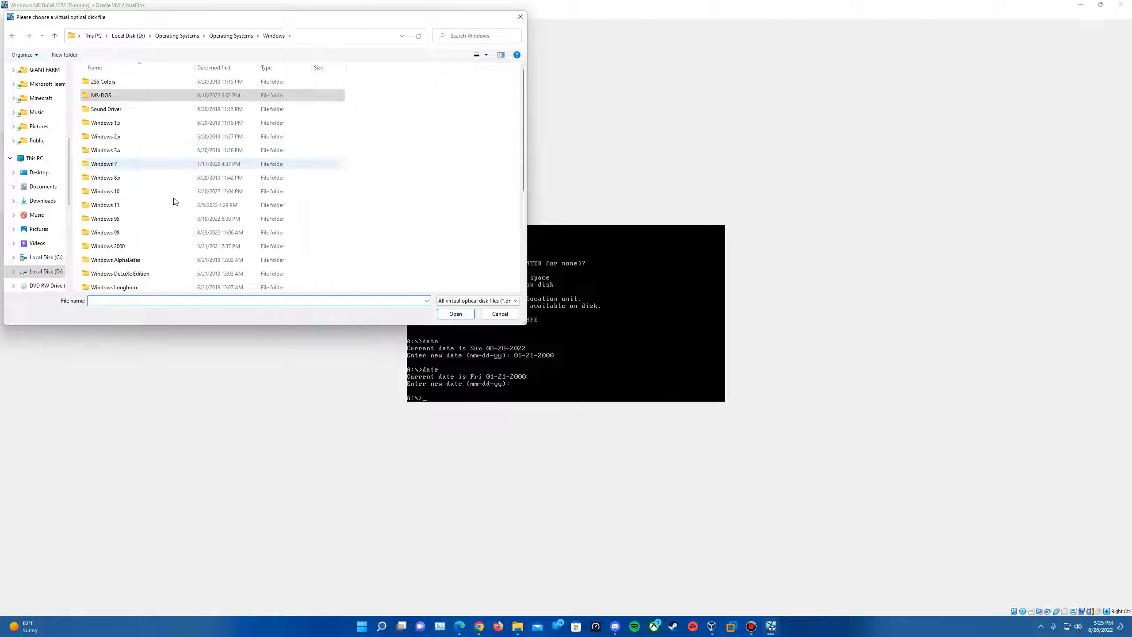
scroll(144, 245, "down", 2)
left_click(137, 235)
double_click(136, 235)
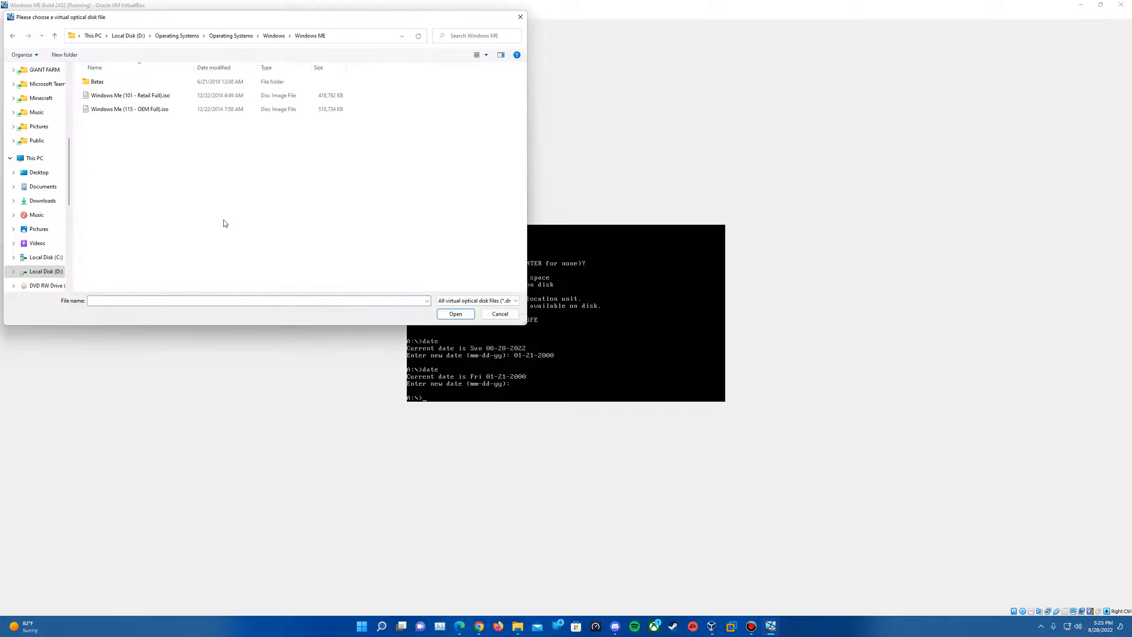
double_click(143, 83)
double_click(154, 107)
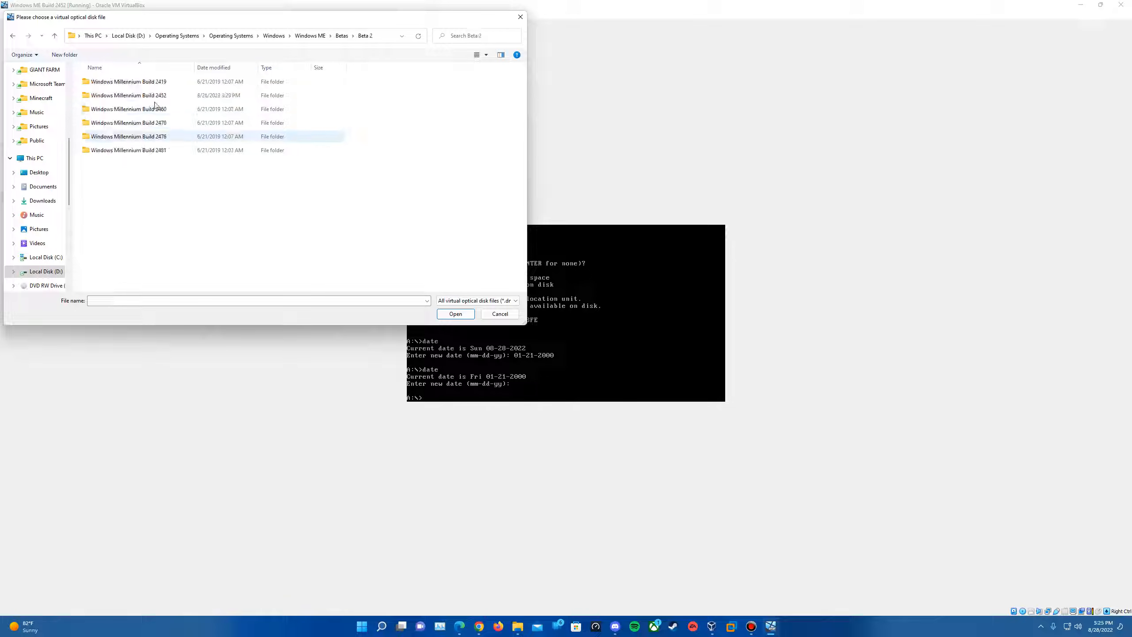
double_click(158, 107)
double_click(157, 83)
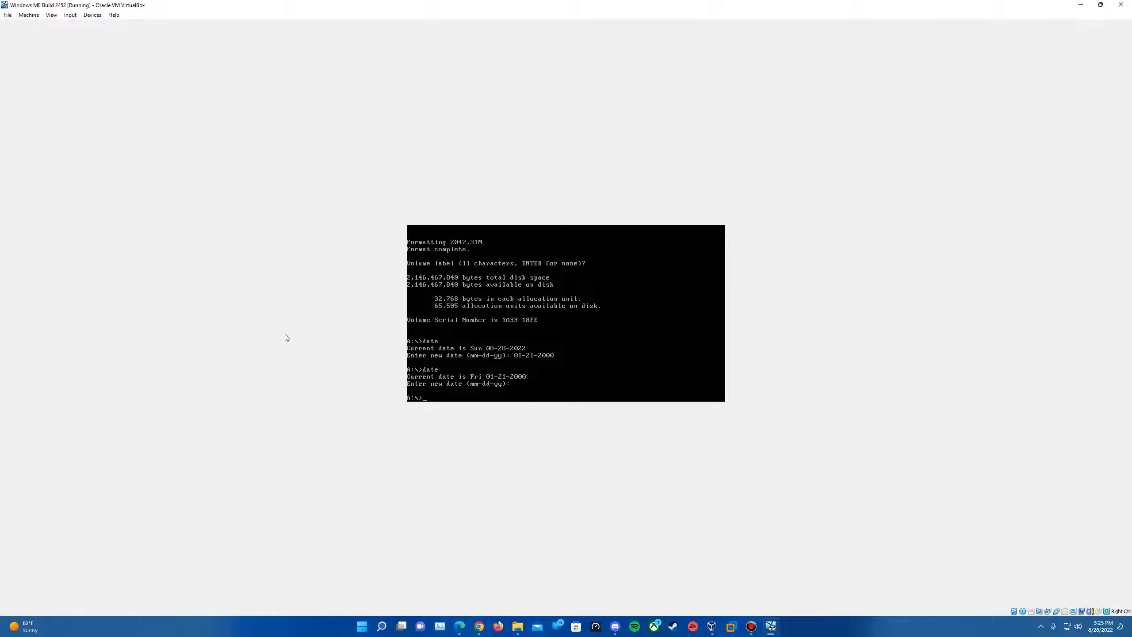
- Switch to drive R: at the DOS prompt and list its contents
key("Return")
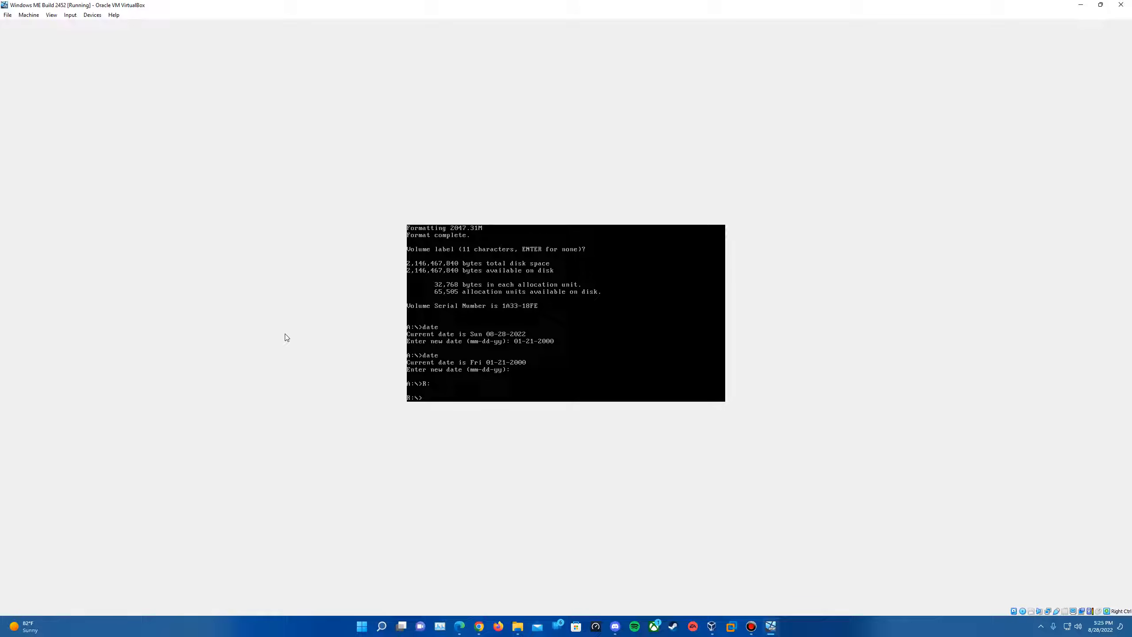
type("dir")
key("Return")
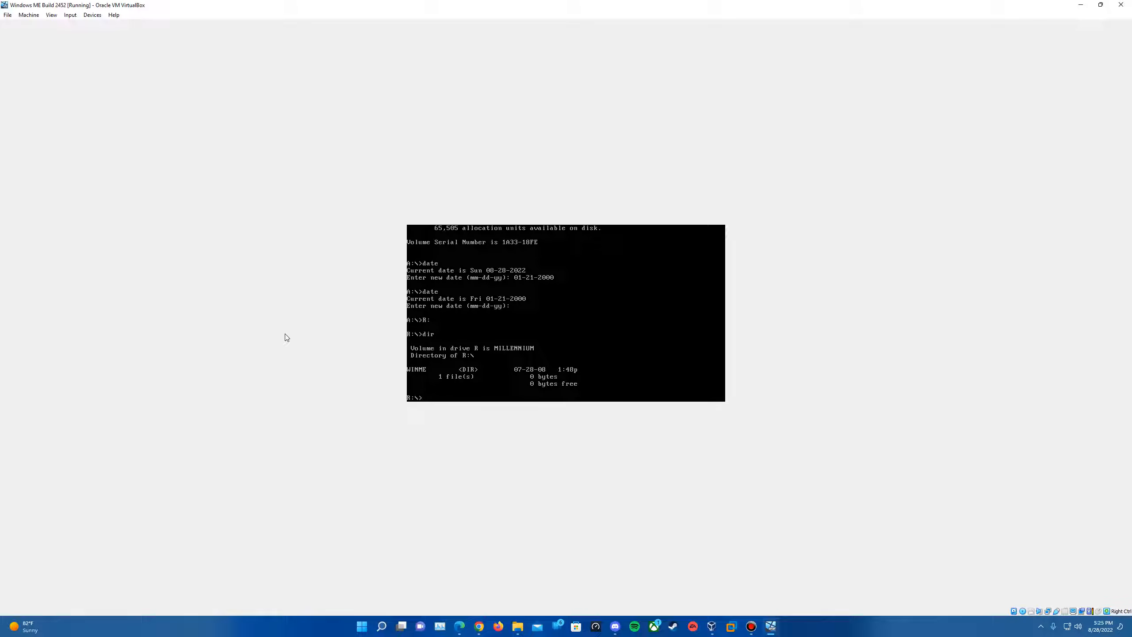
- Create a WINME directory on drive C: and change into it
type("C:")
key("Return")
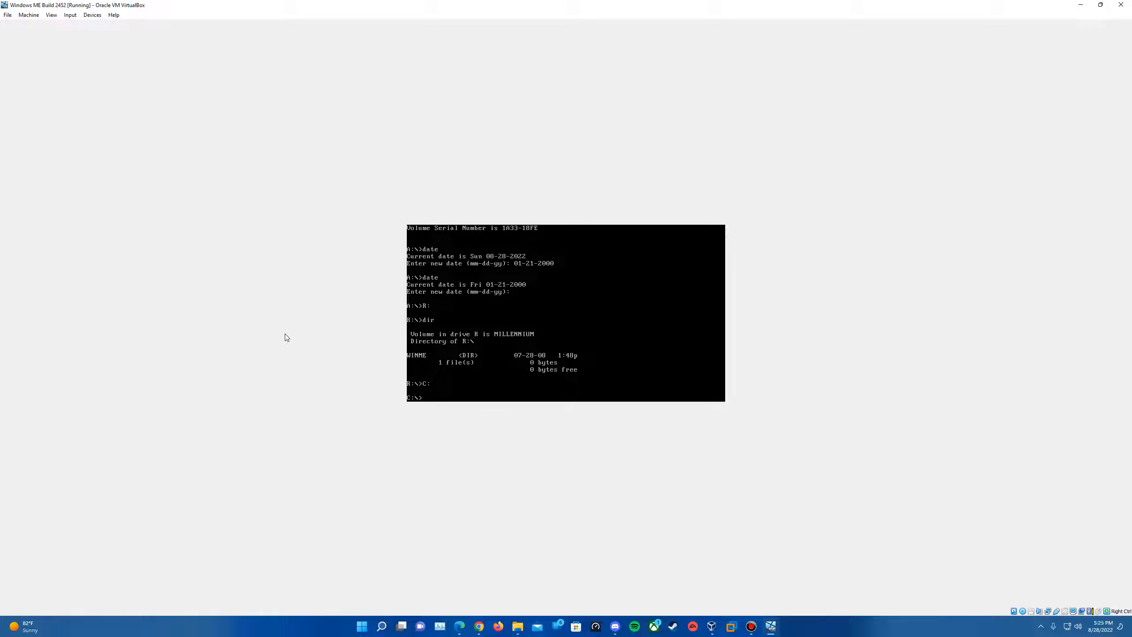
type("mkdir WINME")
key("Return")
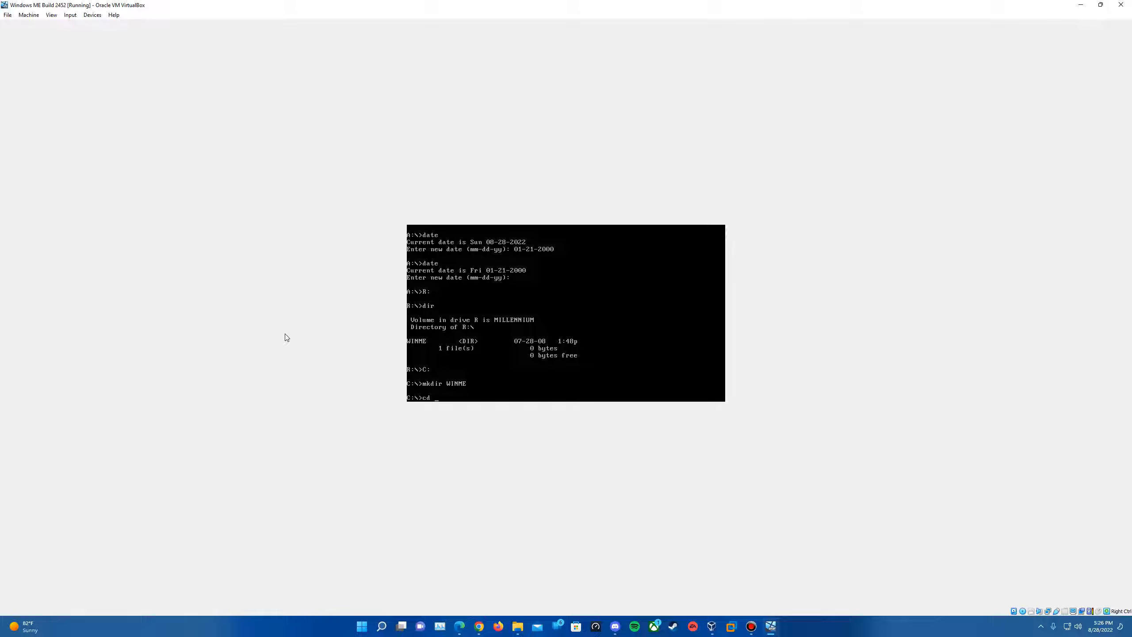
type("cd WINME")
key("Return")
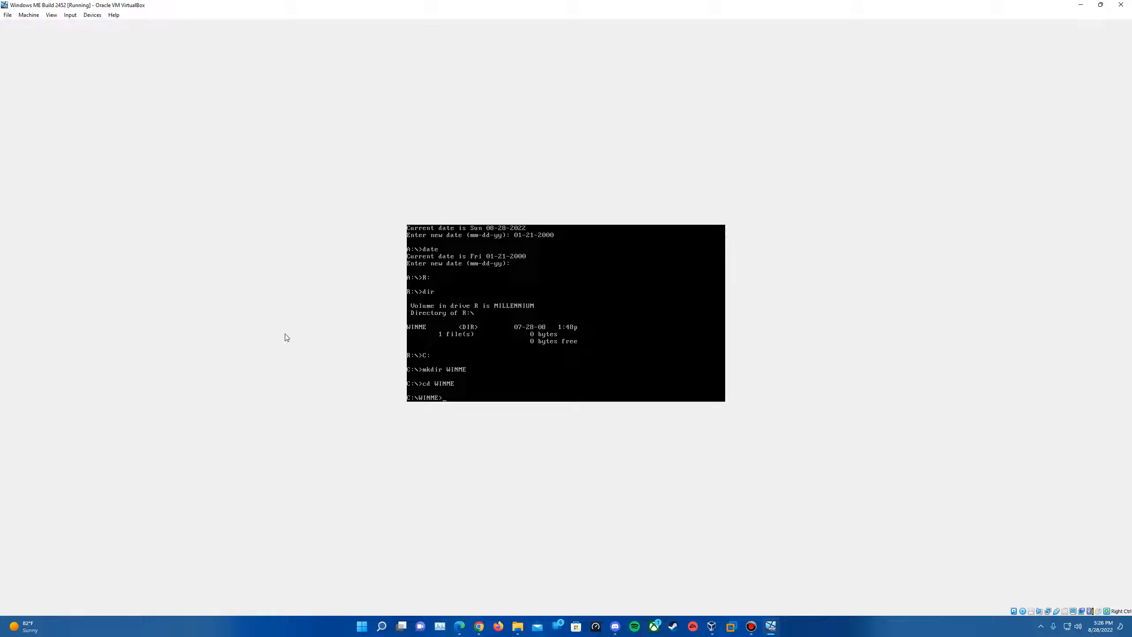
- Copy the files from R:\WINME into C:\WINME and remove the disk from the virtual optical drive
type("copy R:\\WINME")
key("Return")
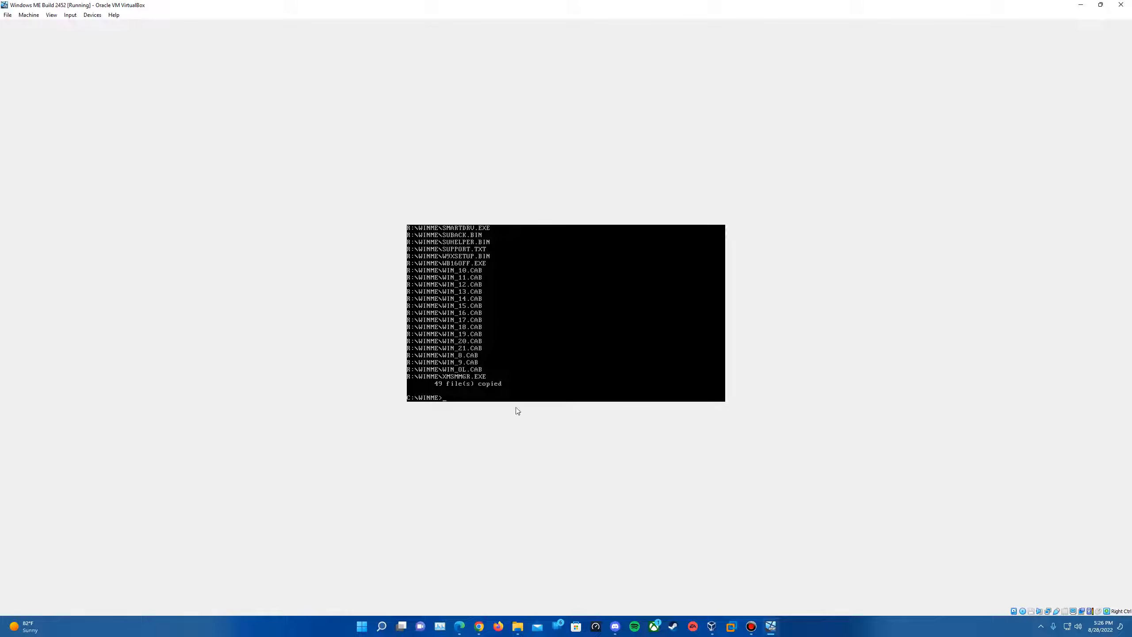
left_click(1023, 611)
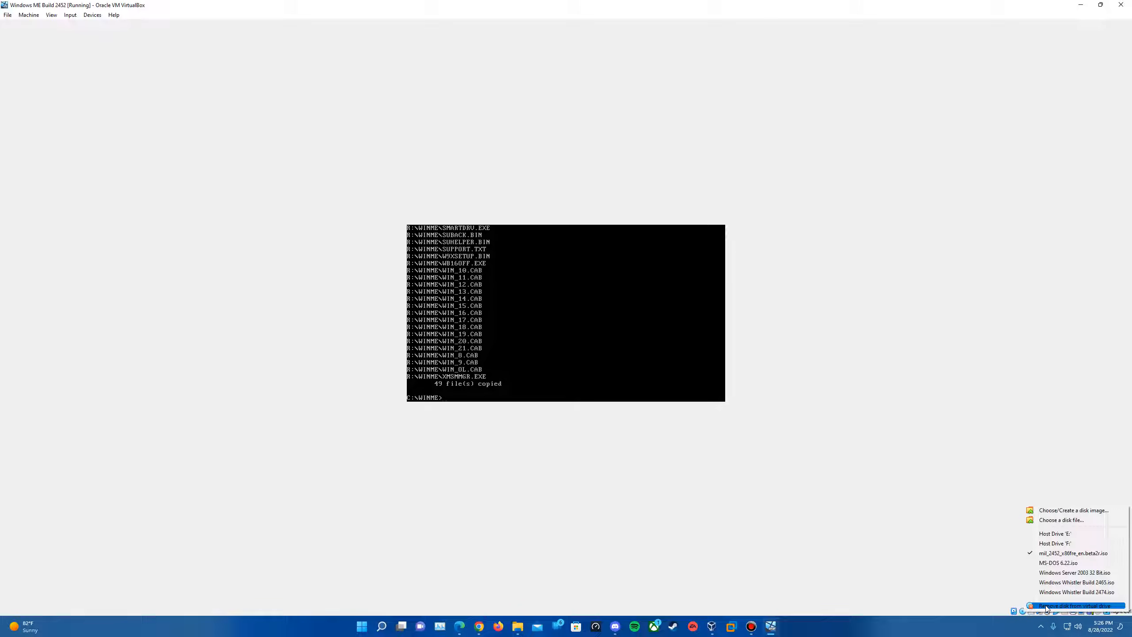
left_click(1045, 605)
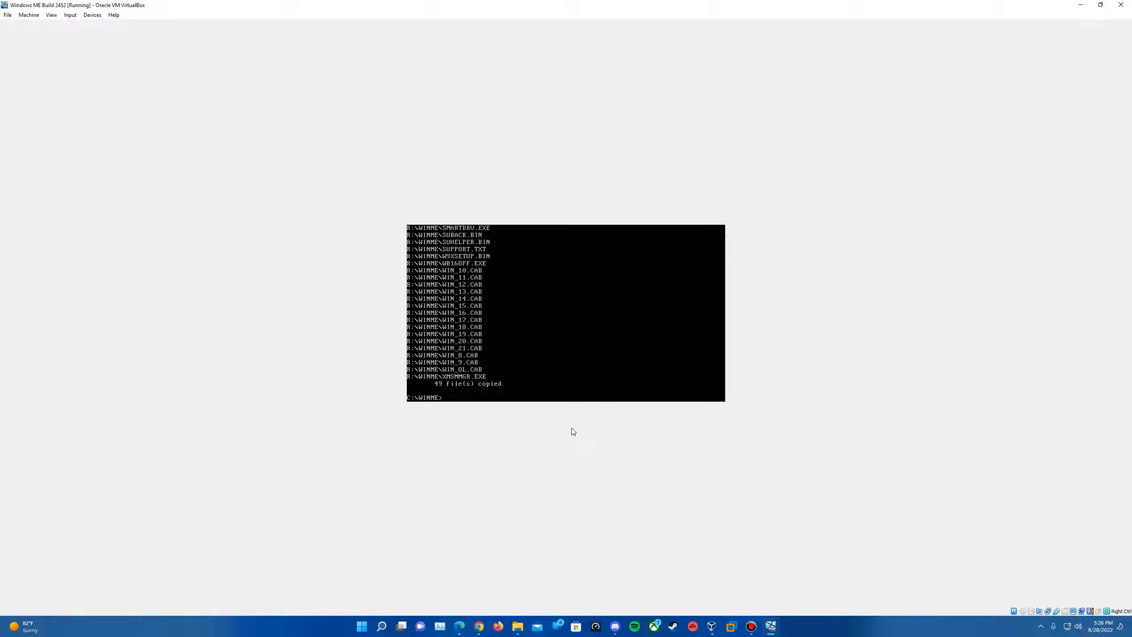
- Run setup from C:\WINME, proceed past the welcome page and accept the license agreement
type("setup")
key("Return")
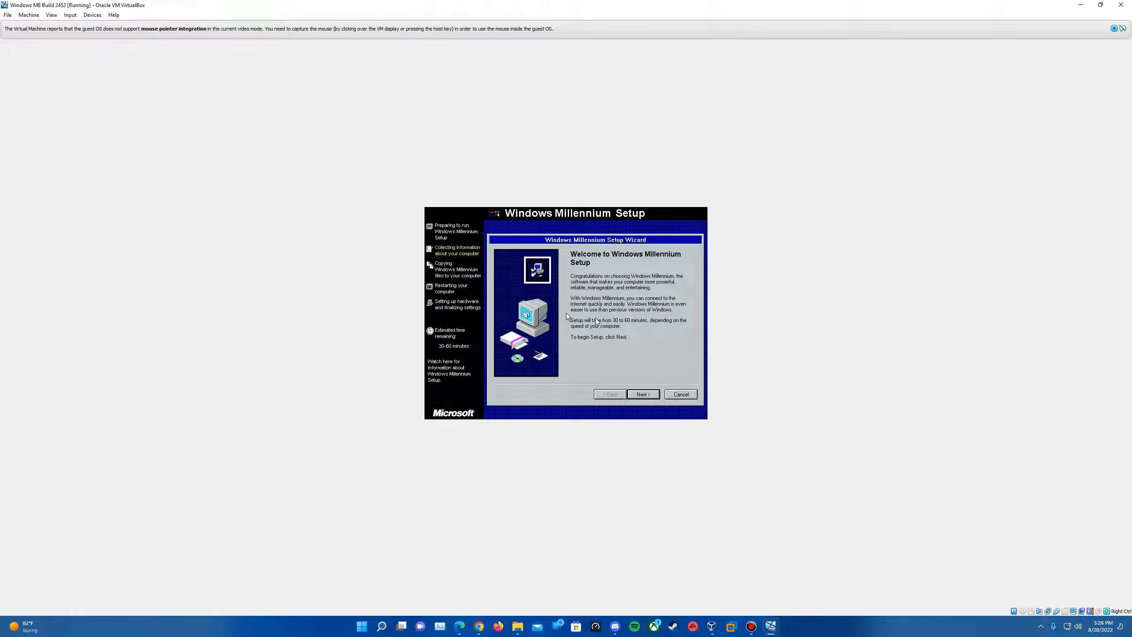
left_click(644, 394)
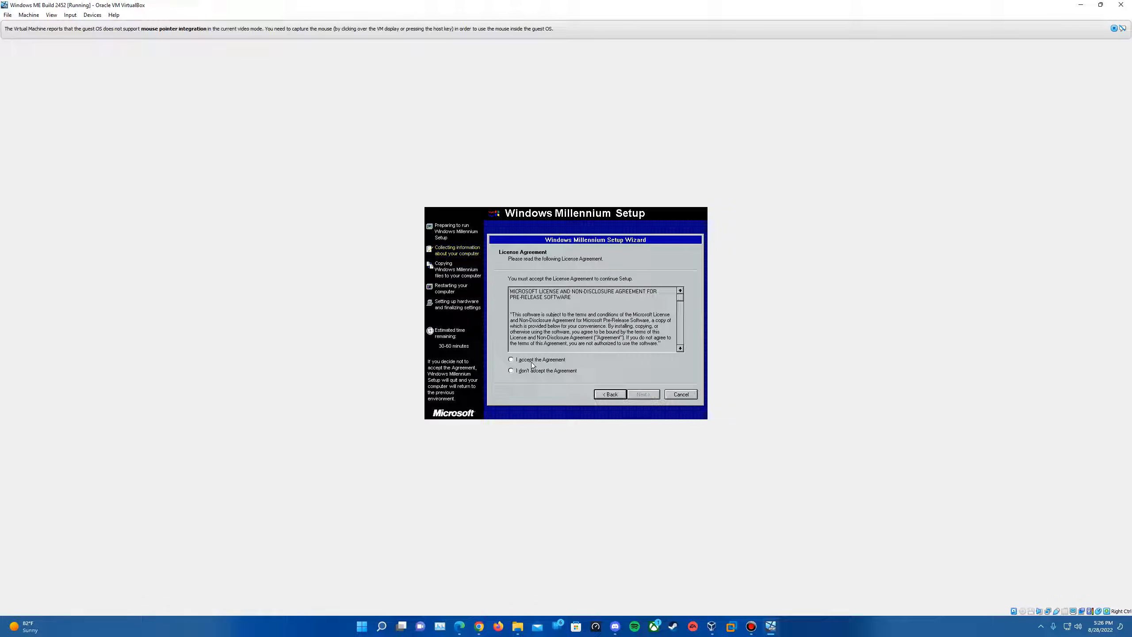
left_click(530, 361)
left_click(646, 394)
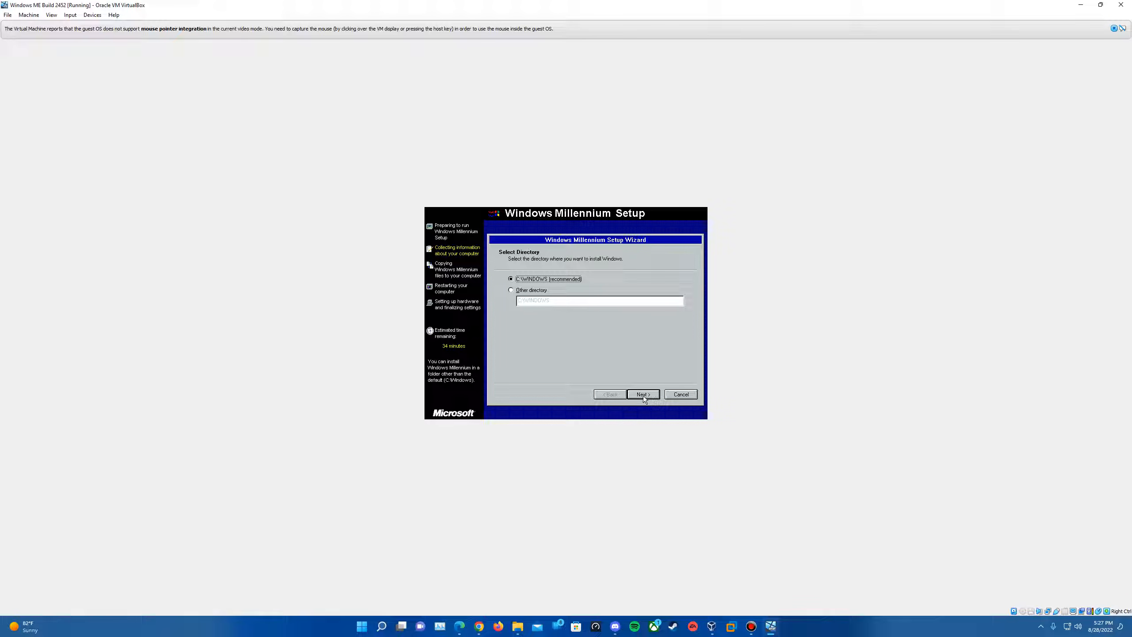
- Keep C:\WINDOWS as the installation directory and choose the Custom setup option
left_click(643, 394)
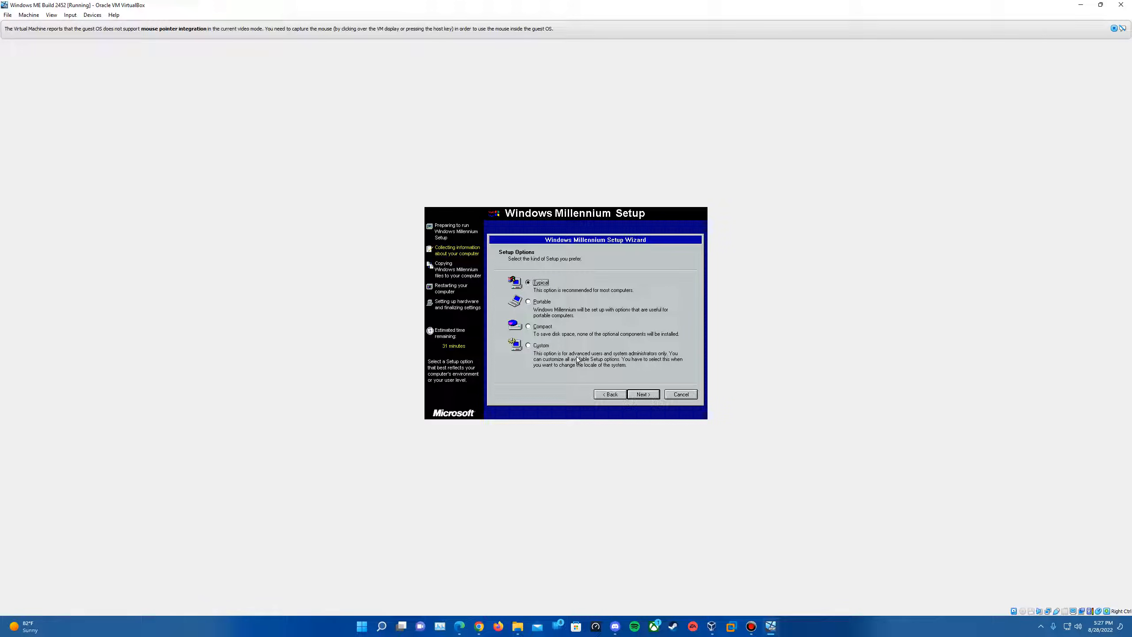
left_click(541, 347)
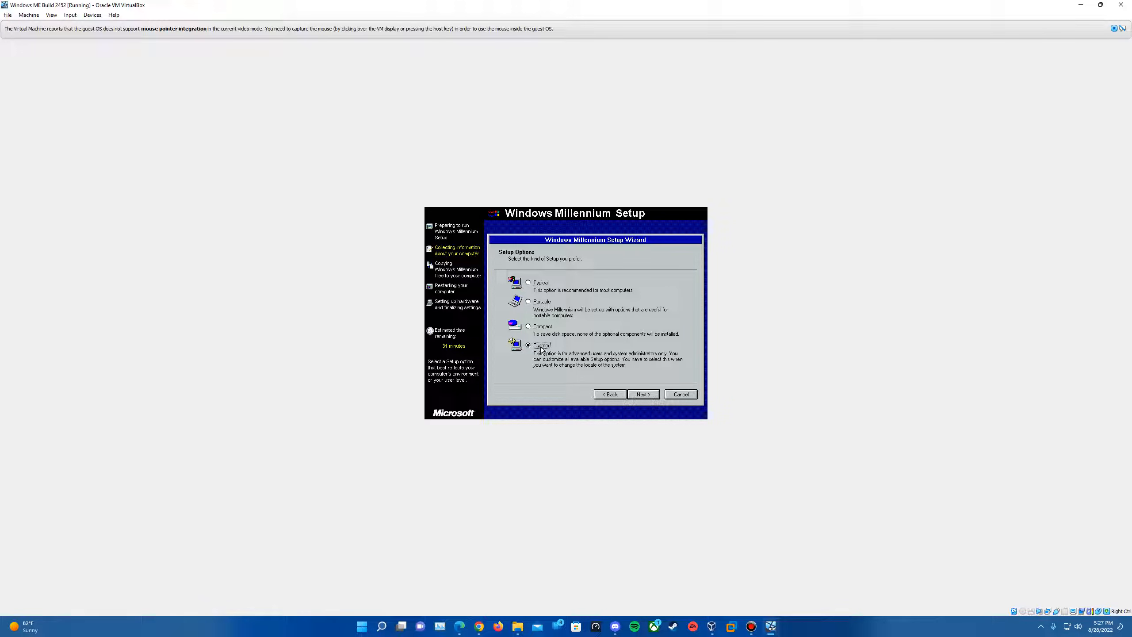
left_click(648, 394)
- Fill in the user's name and the company name on the User Information page and continue
type("E")
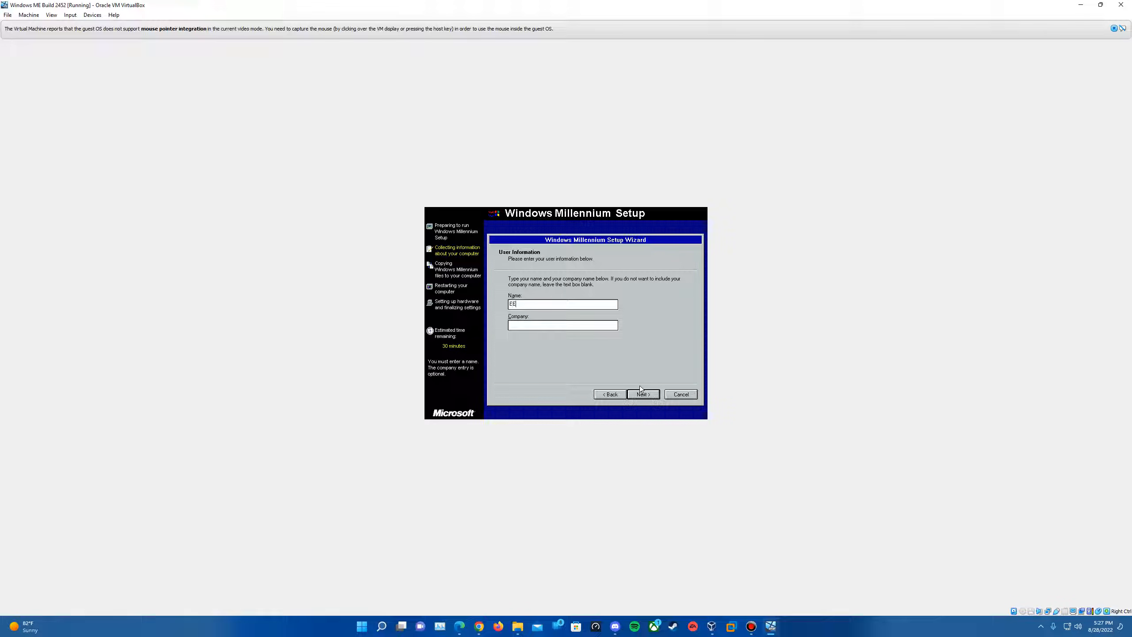
type("panEverythingEpan")
left_click(641, 391)
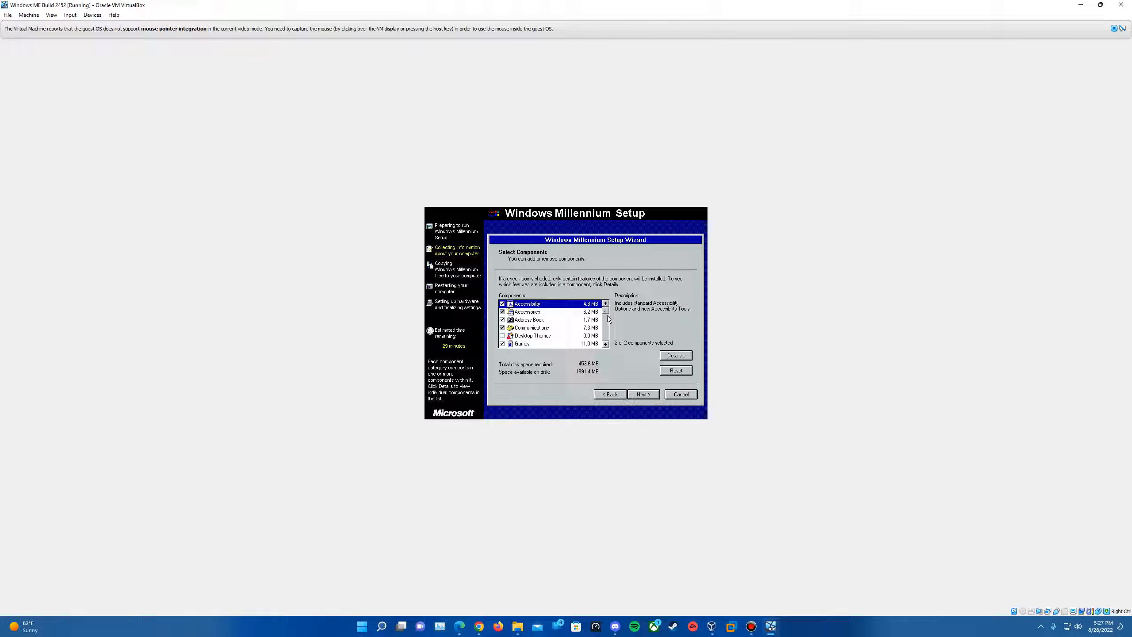
- Select the full set of Multimedia components for installation and accept the component selection
scroll(607, 315, "down", 5)
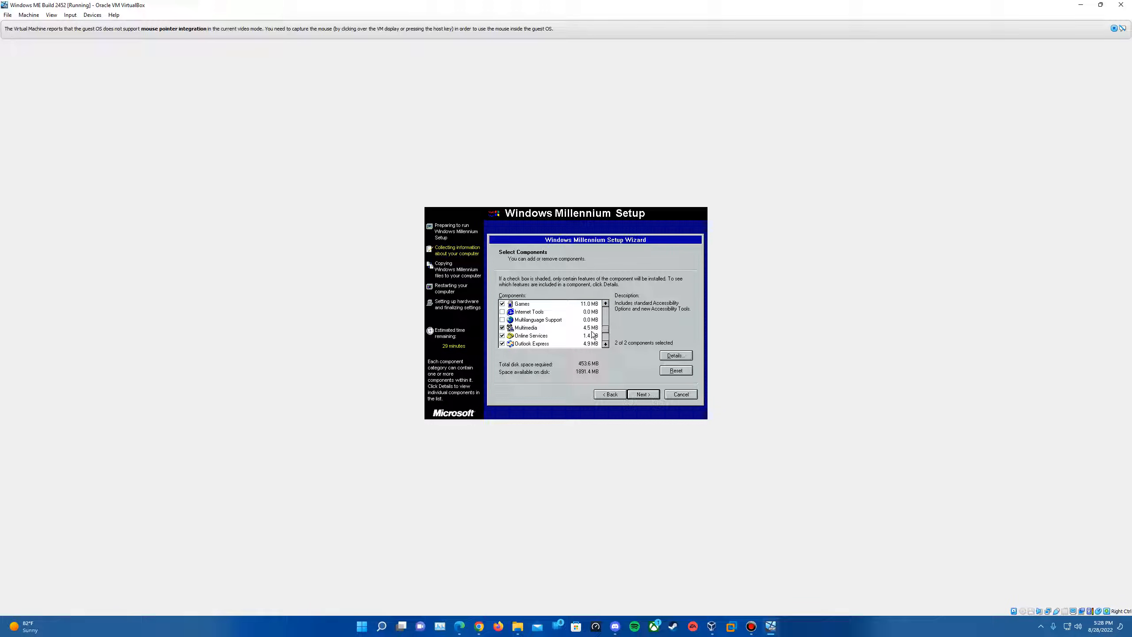
left_click(501, 327)
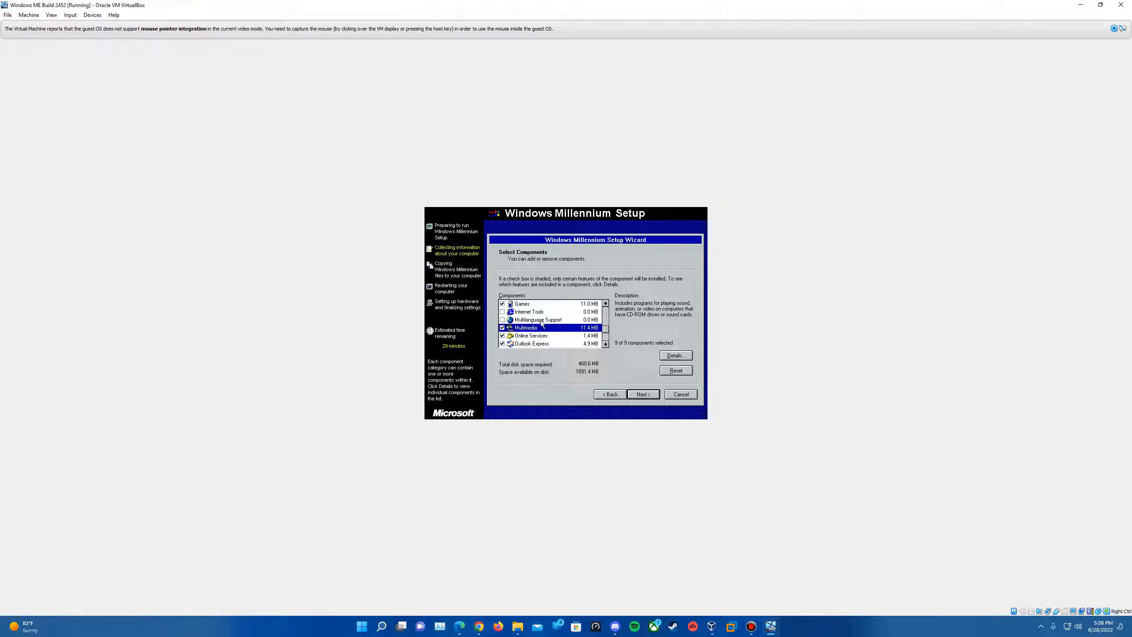
left_click(643, 394)
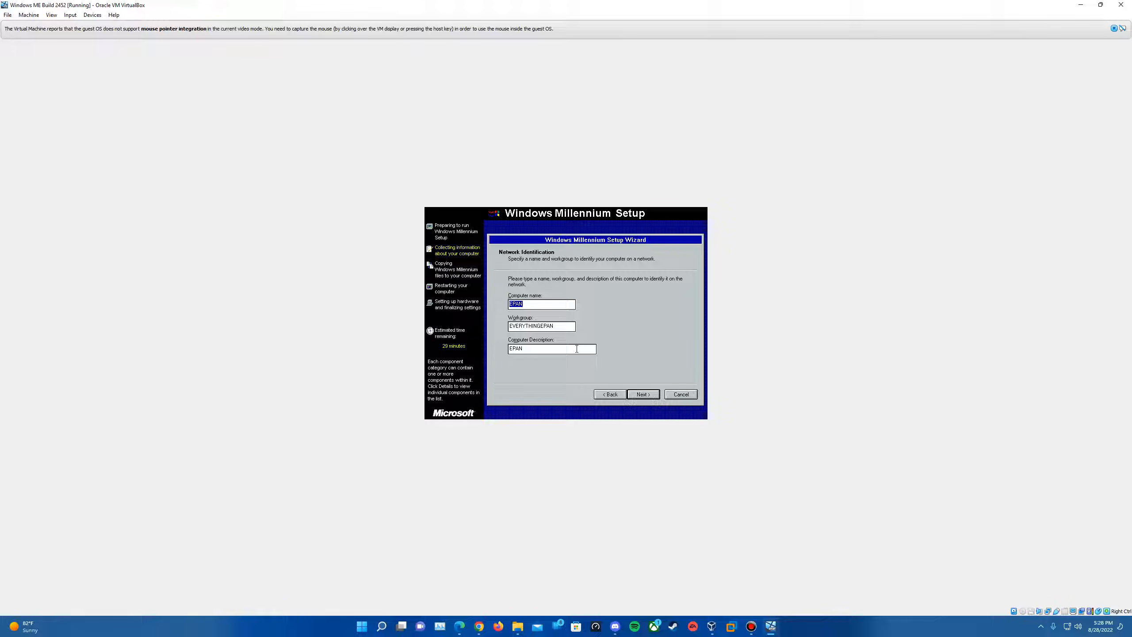
- Set the computer name to ME2452 and the workgroup to WORKGROUP, and clear the computer description
type("ME2452")
key("Tab")
type("WPOR")
key("BackSpace")
key("BackSpace")
key("BackSpace")
type("WORKGROUP")
key("Tab")
key("BackSpace")
left_click(646, 392)
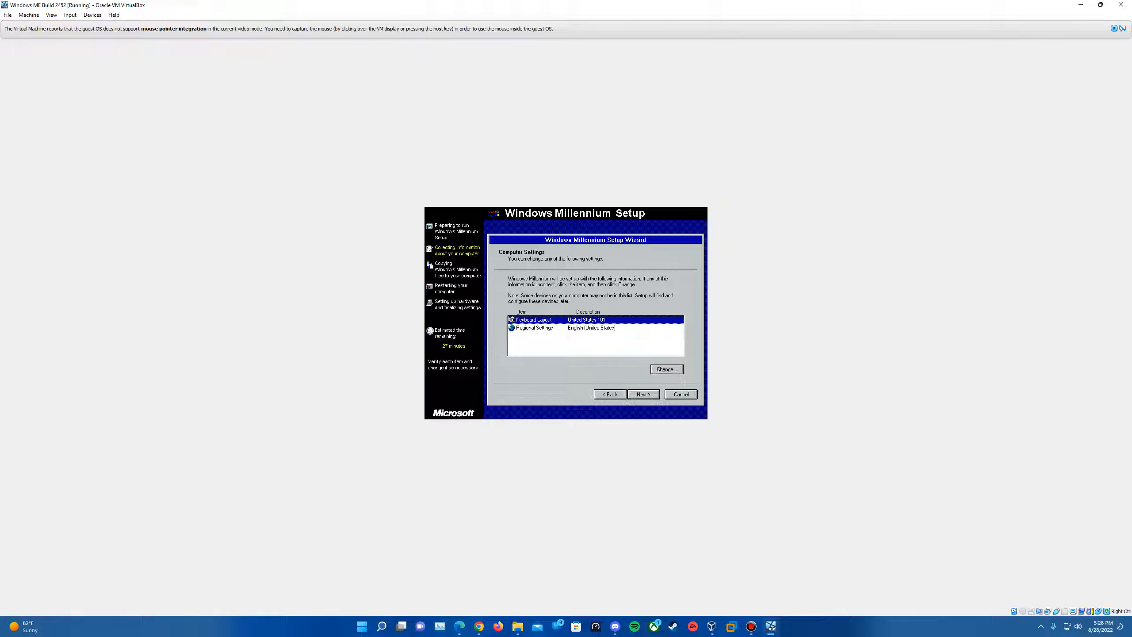
- Accept the keyboard and regional settings, and set United States with the (GMT-06:00) Central Time (US & Canada) time zone
left_click(642, 395)
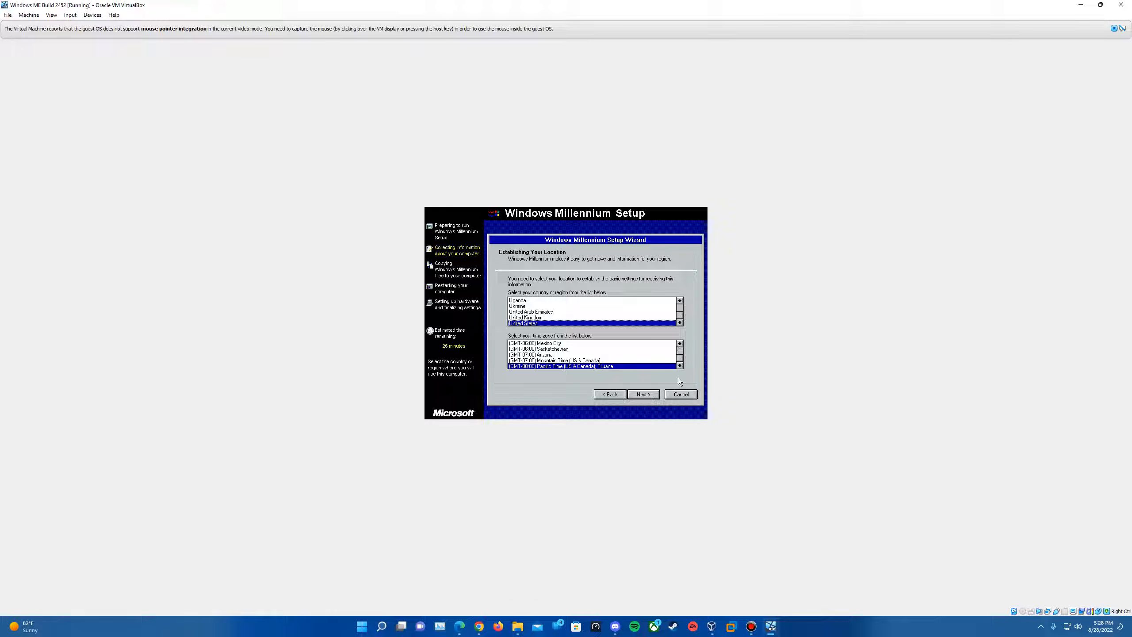
left_click(679, 344)
left_click(679, 344)
left_click(679, 344)
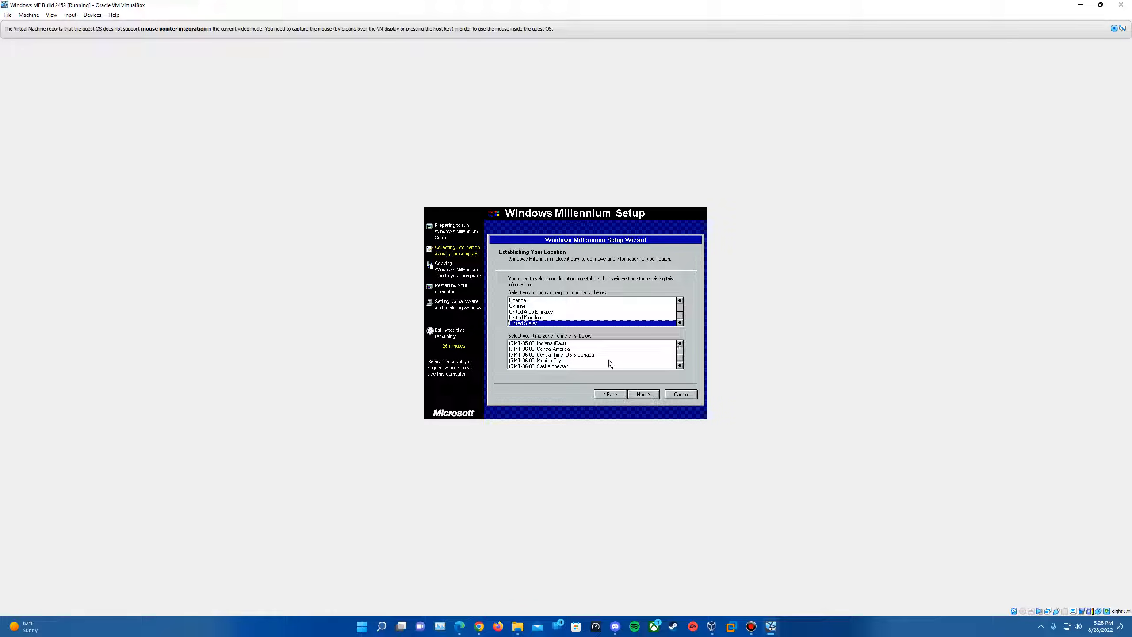
left_click(606, 354)
left_click(643, 393)
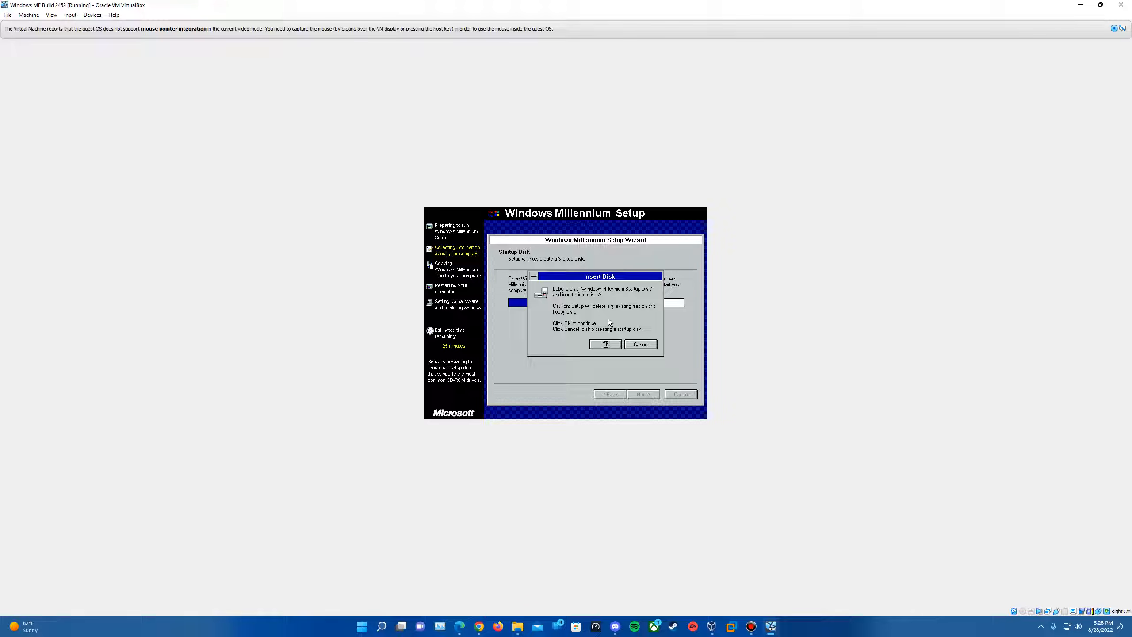
- Skip creating the startup disk and finish the wizard to copy the Windows files, accepting the restart
left_click(646, 347)
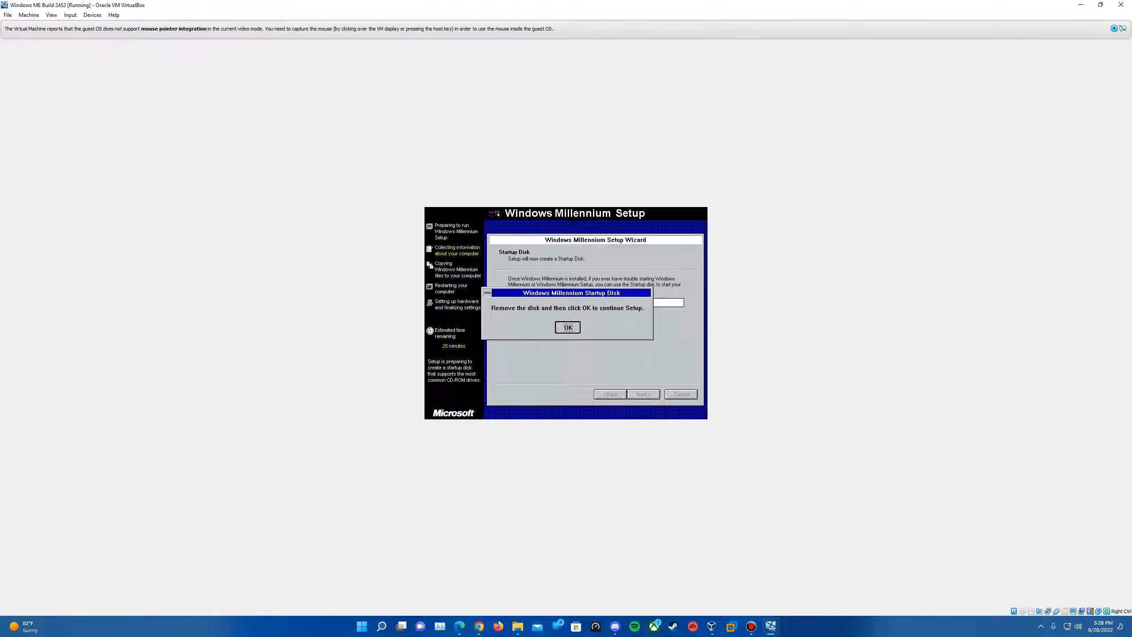
key("Return")
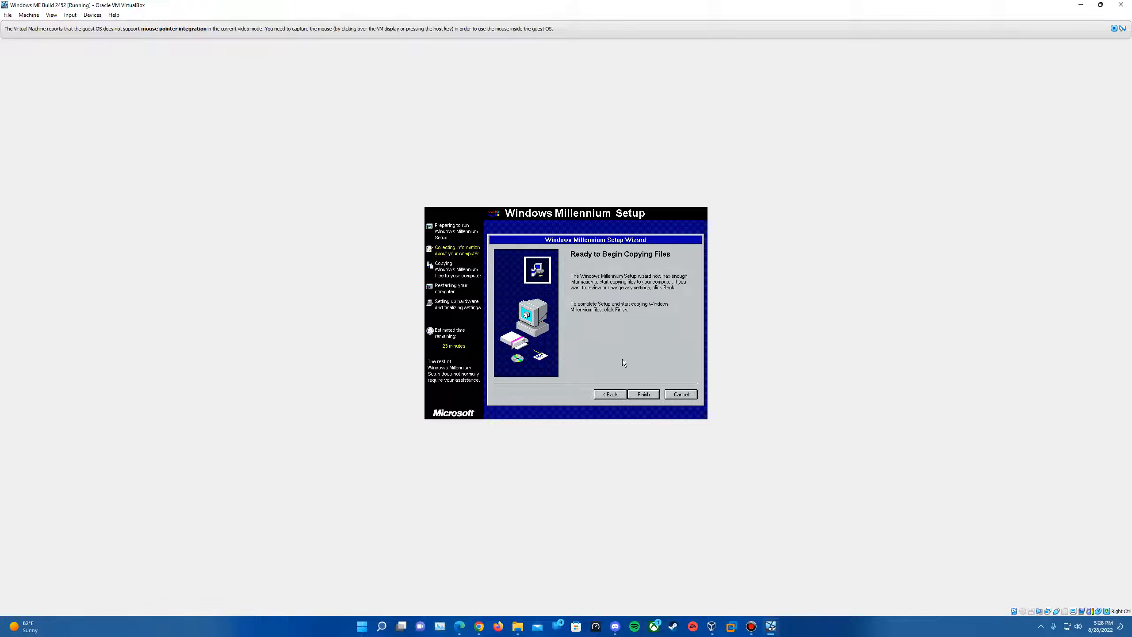
left_click(645, 393)
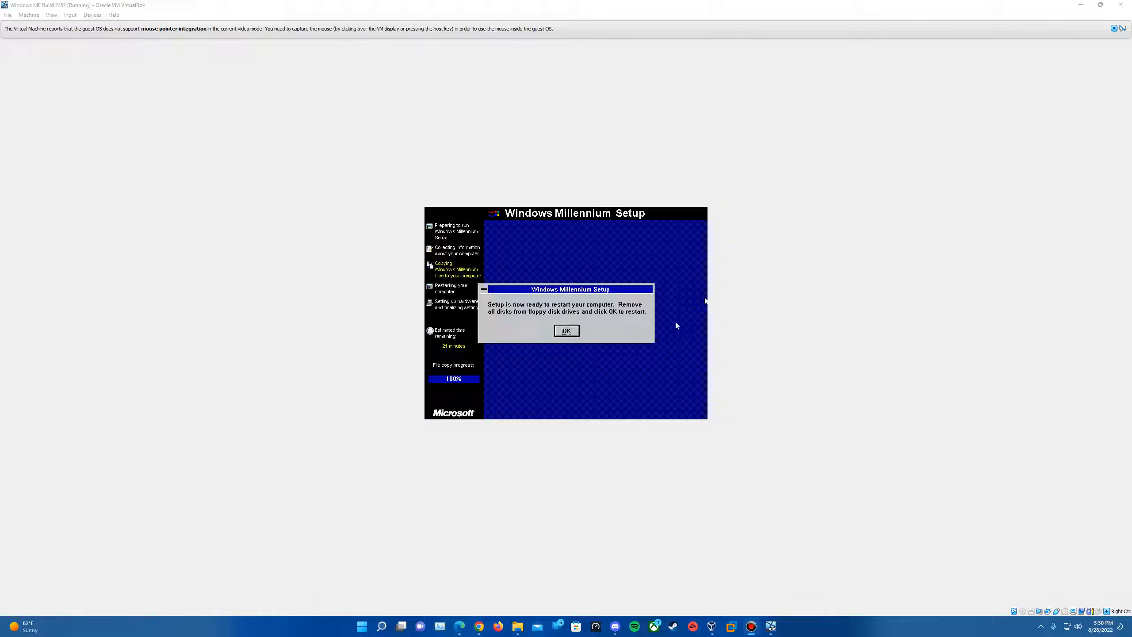
left_click(566, 330)
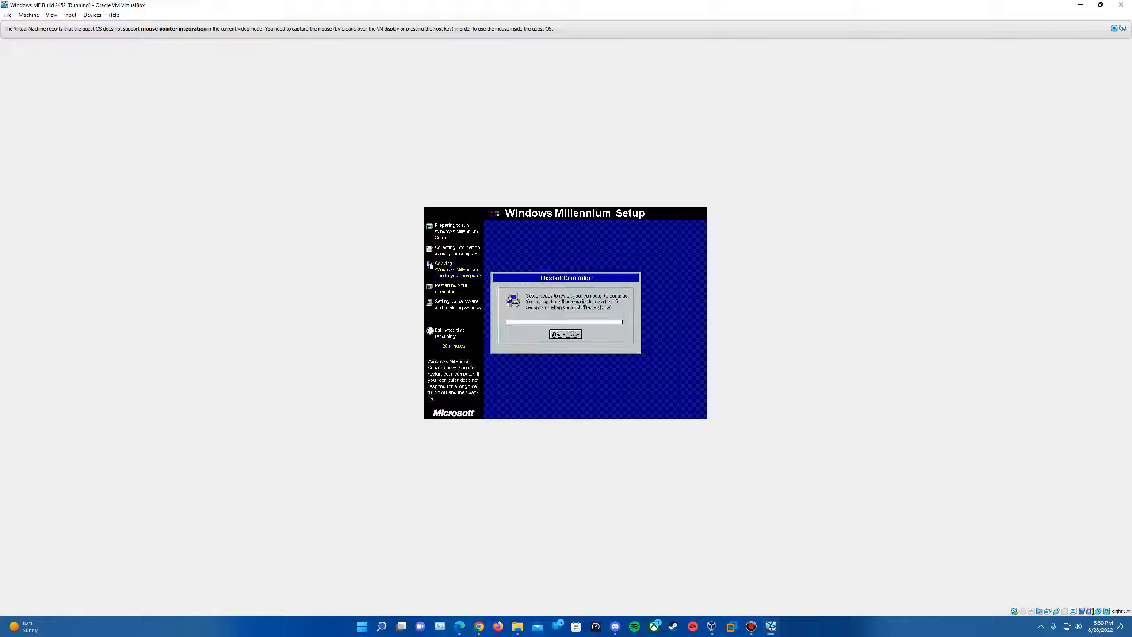
- Restart the computer at the first two Setup restart prompts and dismiss the mouse integration notifications
left_click(564, 335)
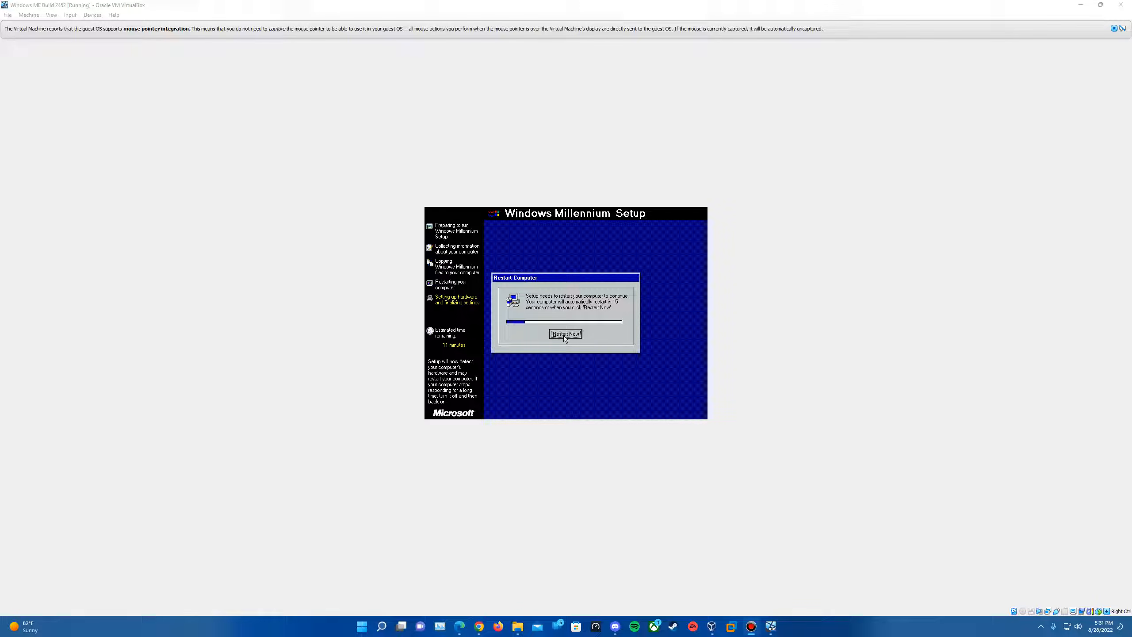
left_click(563, 335)
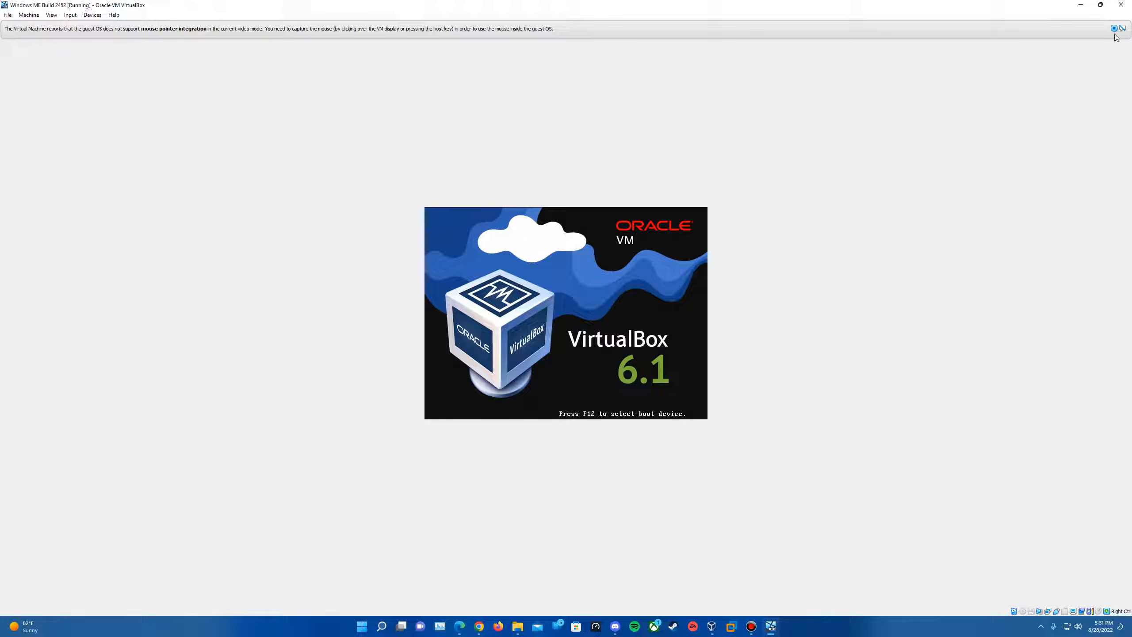
left_click(1114, 28)
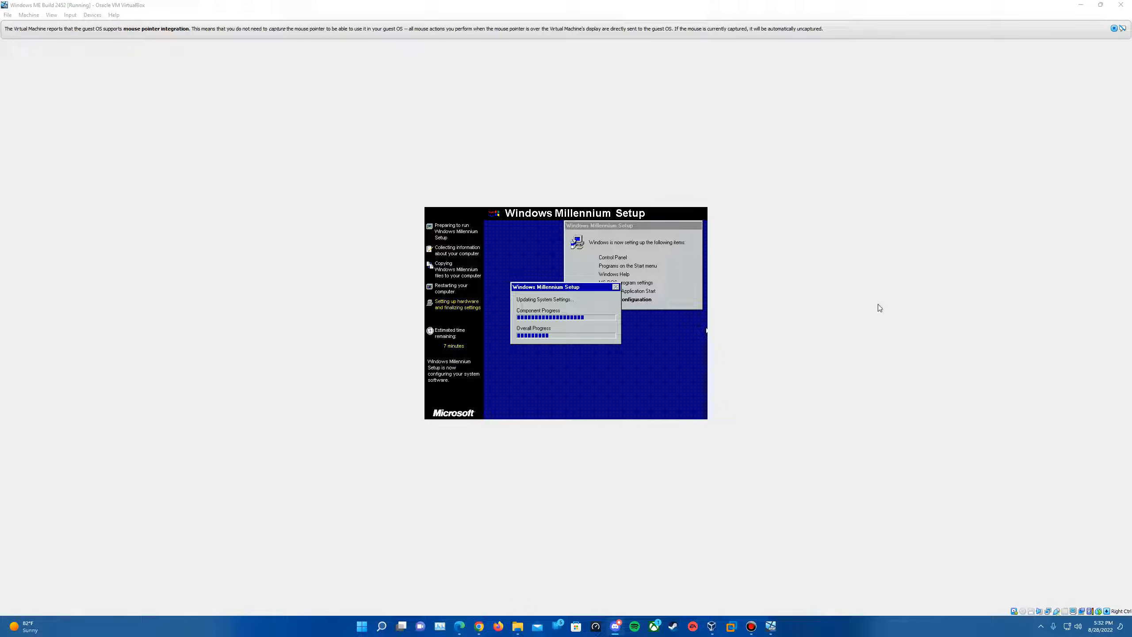
left_click(1113, 29)
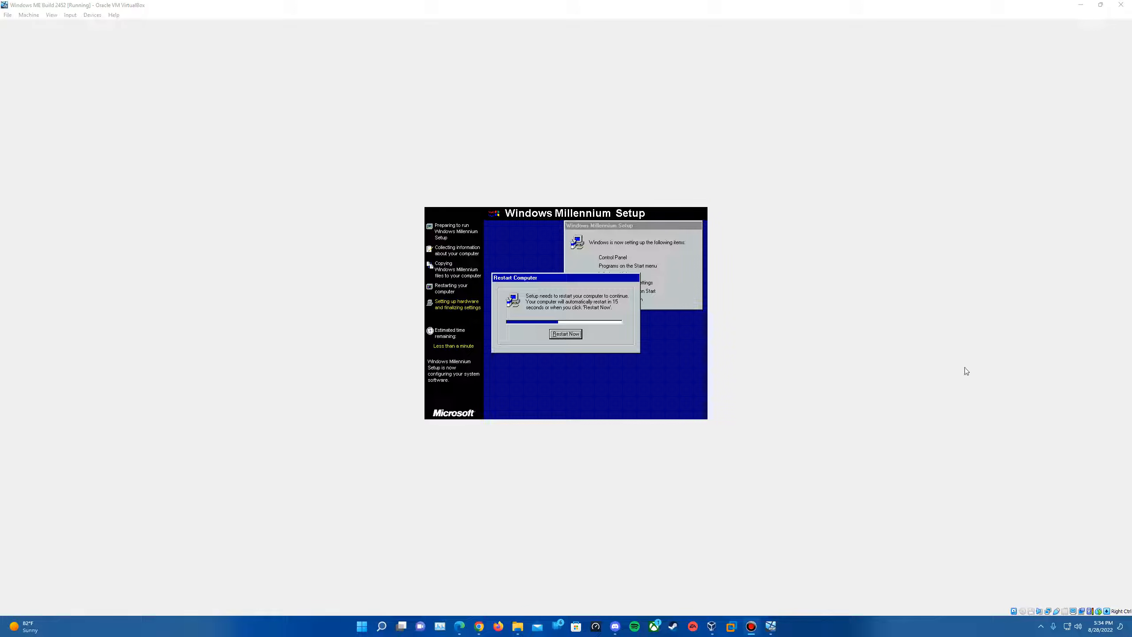
- Restart the computer once the system settings have been configured, and dismiss the mouse pointer integration messages
left_click(565, 333)
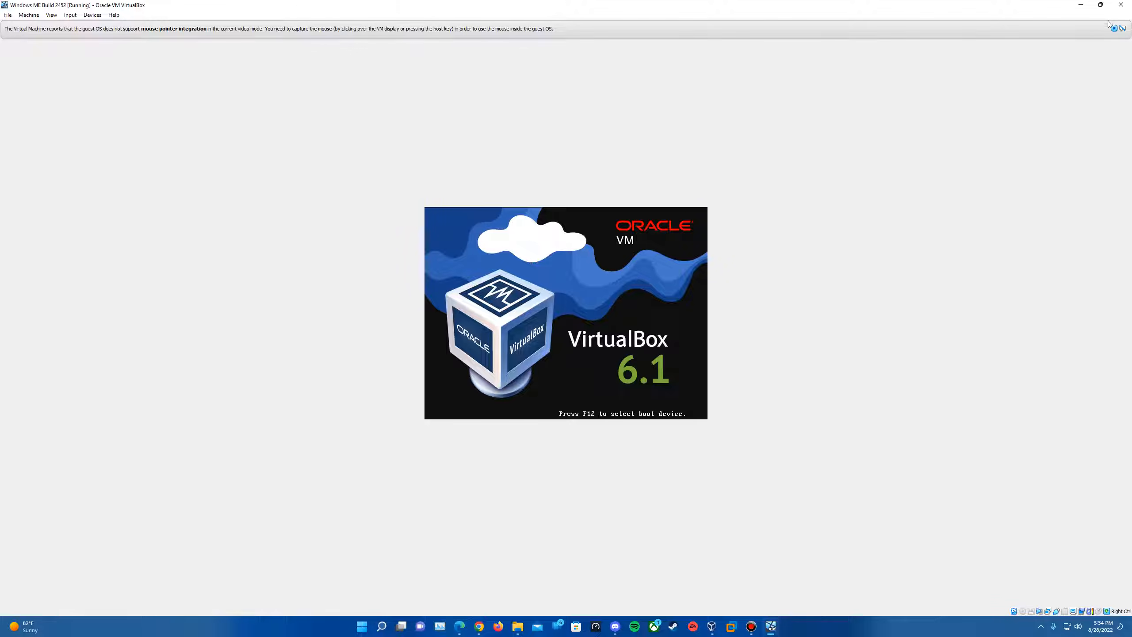
left_click(1113, 29)
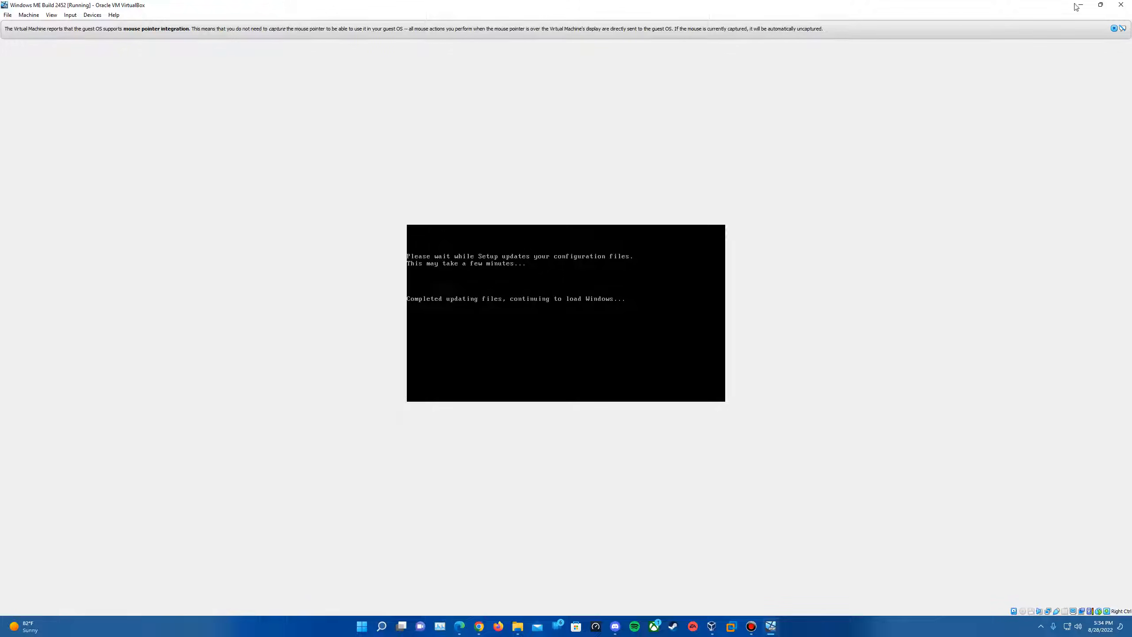
left_click(1114, 29)
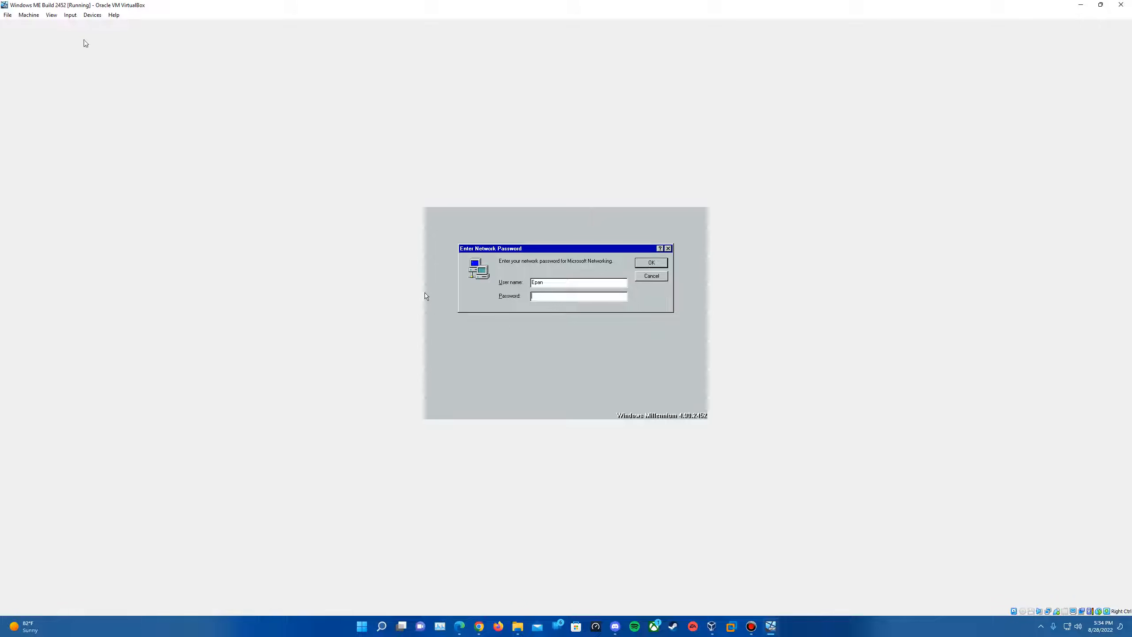
- Log on to Microsoft Networking with the prefilled user name and a blank password
left_click(29, 14)
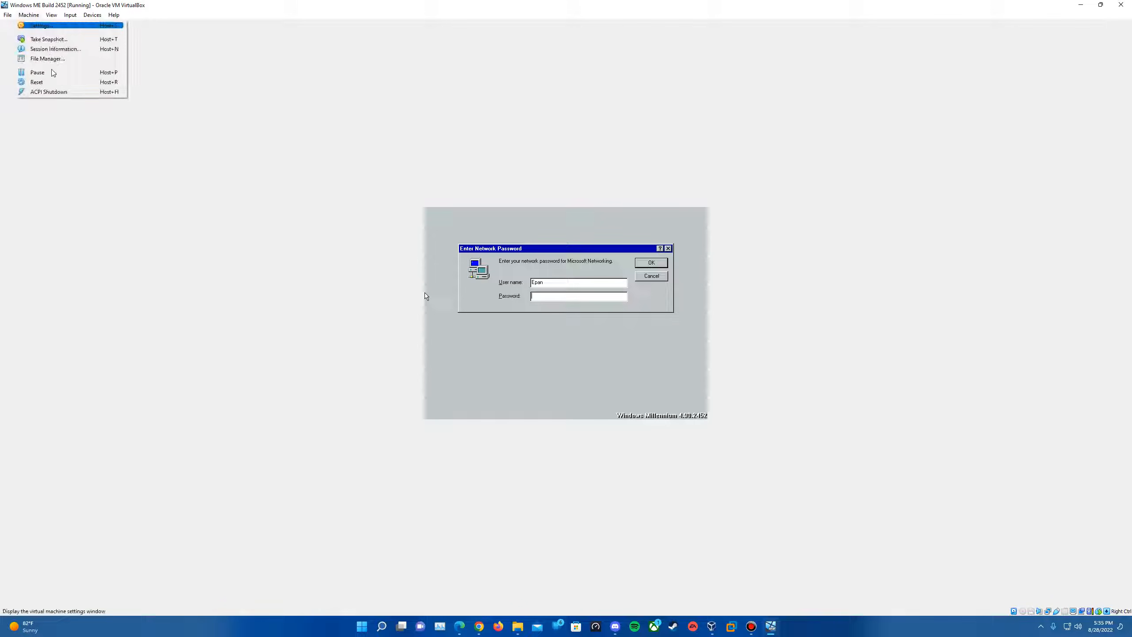
left_click(521, 131)
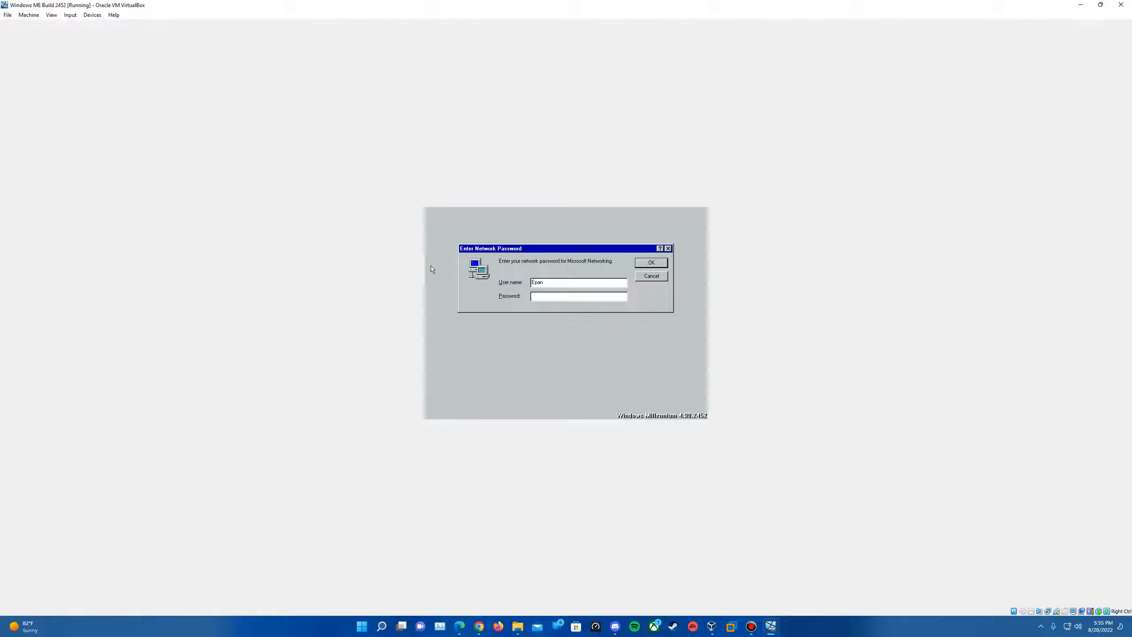
left_click(651, 263)
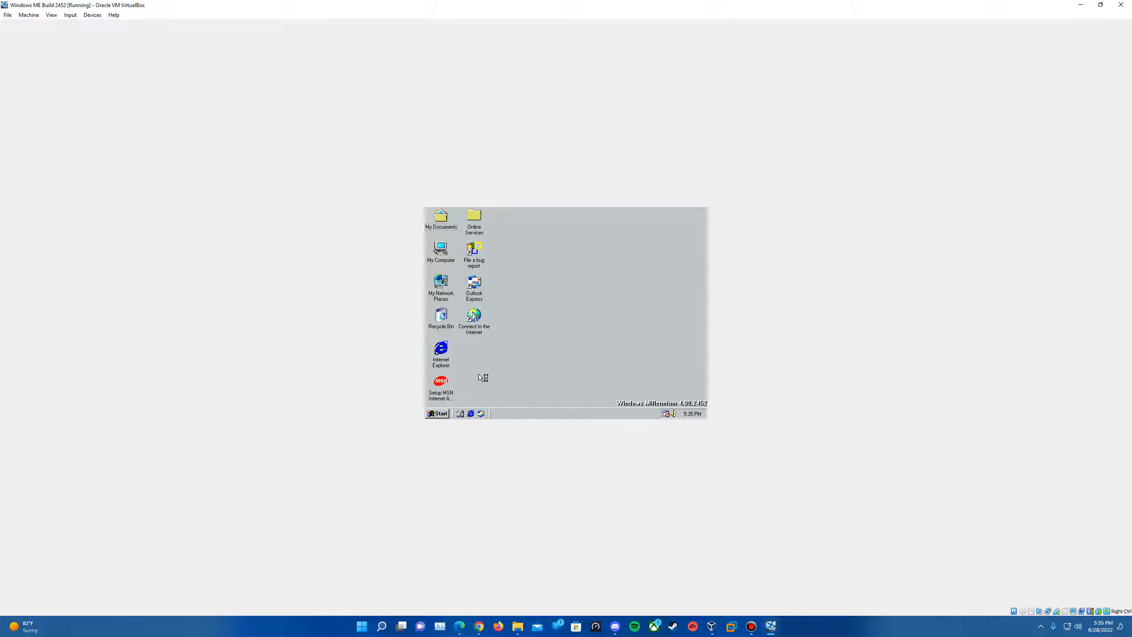
left_click(436, 413)
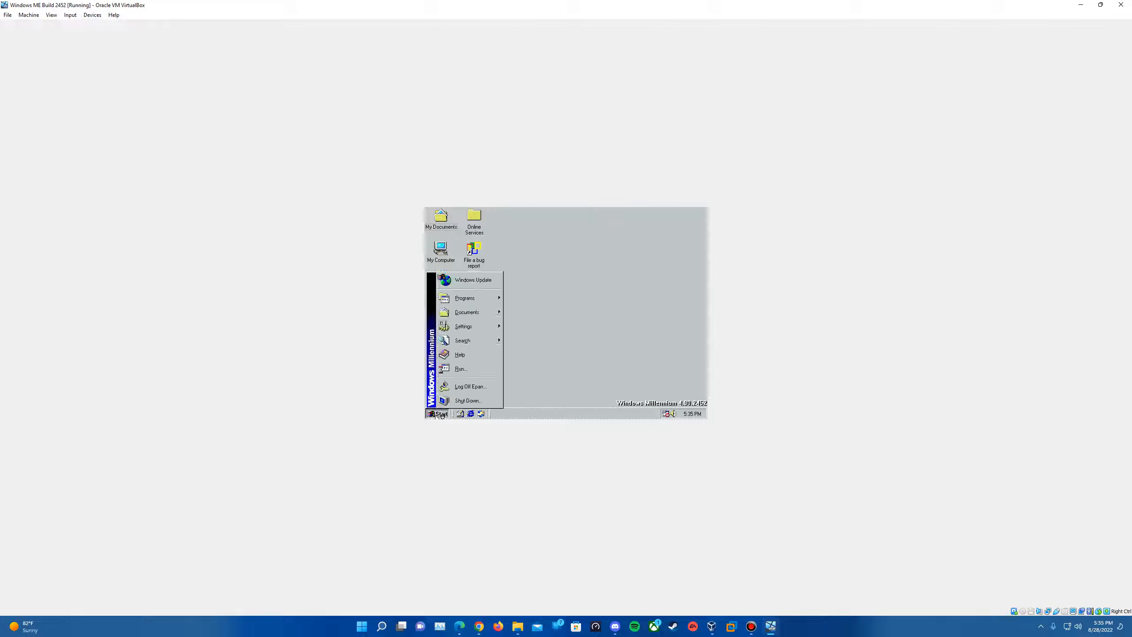
left_click(556, 351)
right_click(548, 342)
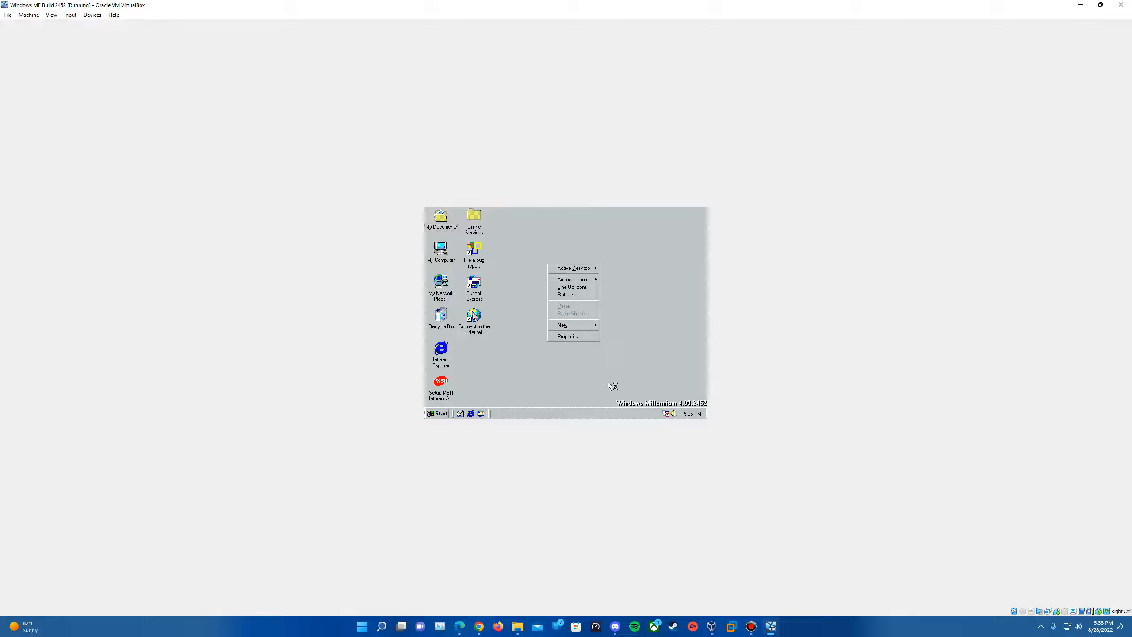
left_click(563, 374)
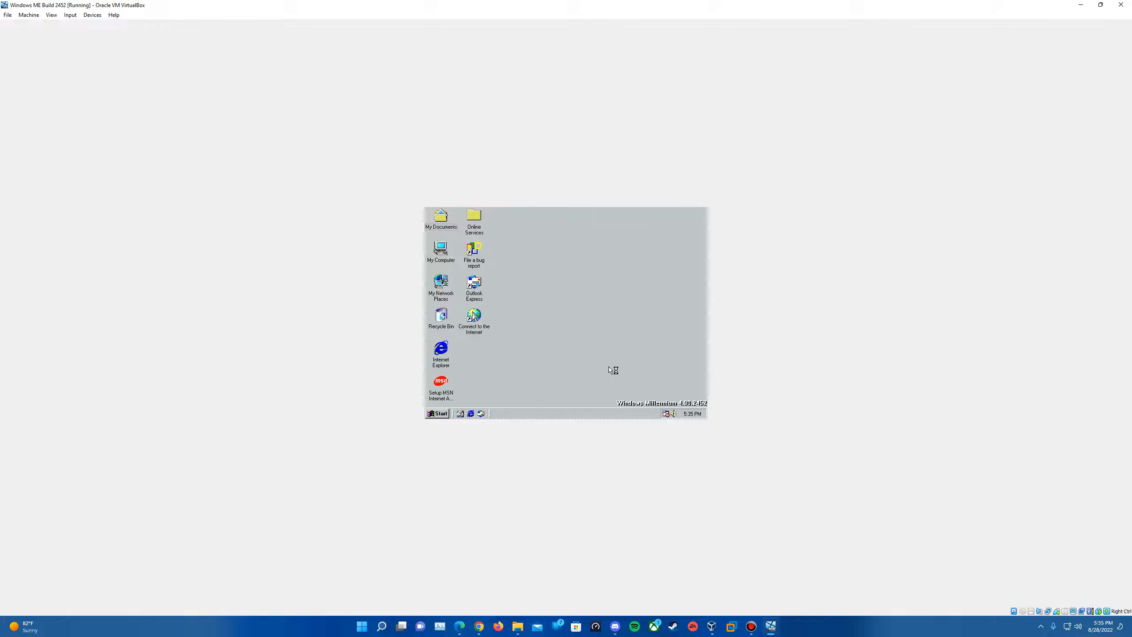
right_click(674, 413)
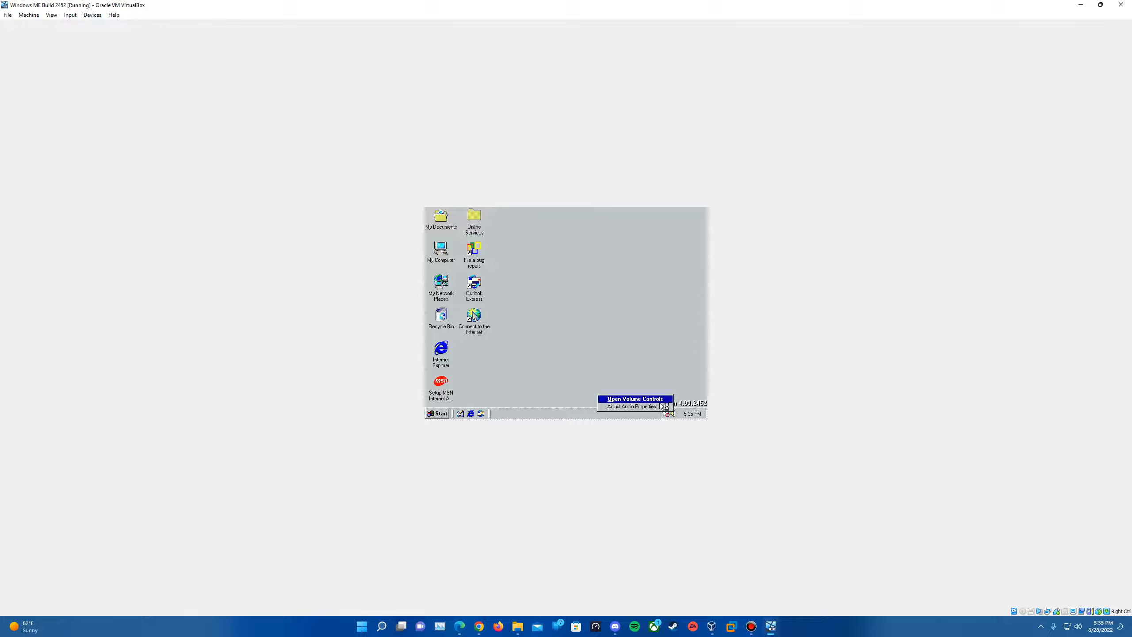
- Open the Control Panel, maximize its window and open the Sounds and Multimedia properties
left_click(436, 414)
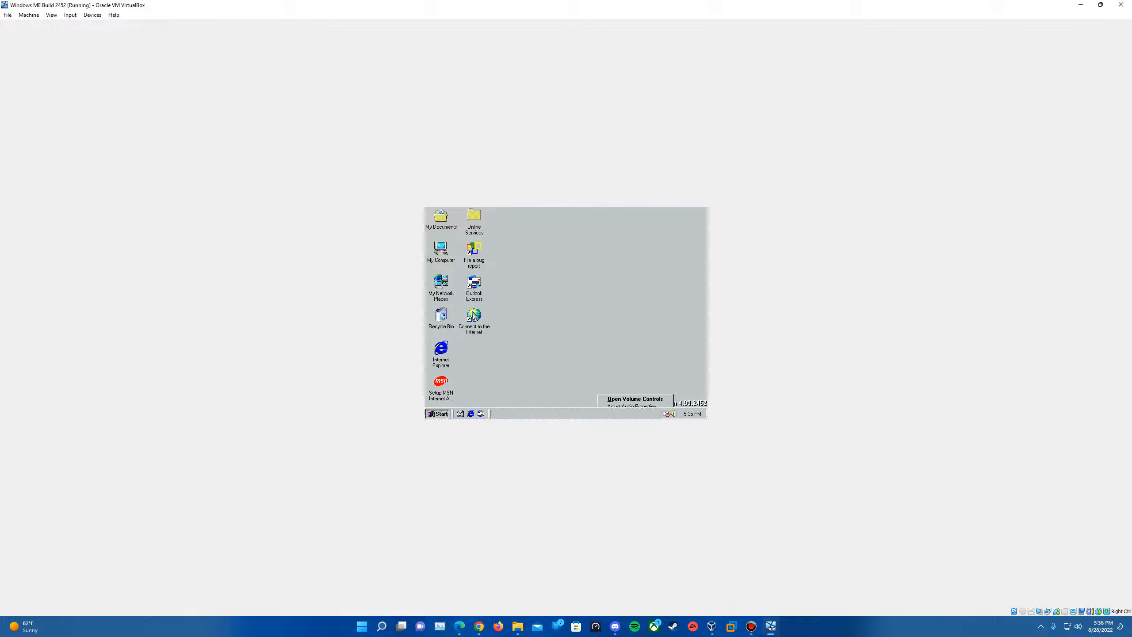
mouse_move(478, 332)
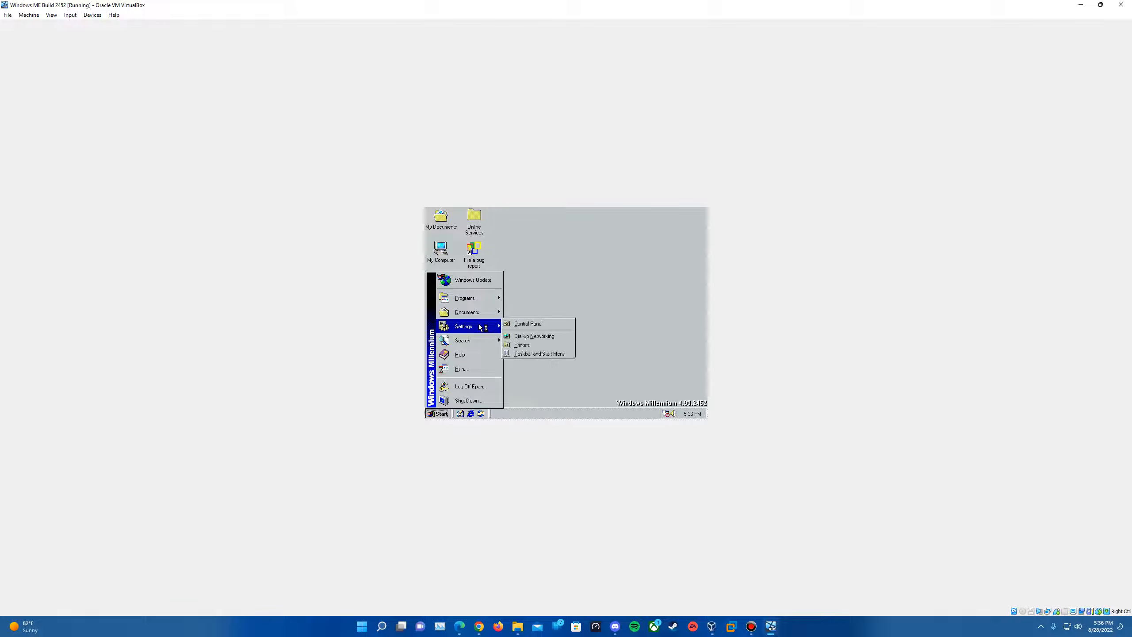
left_click(528, 322)
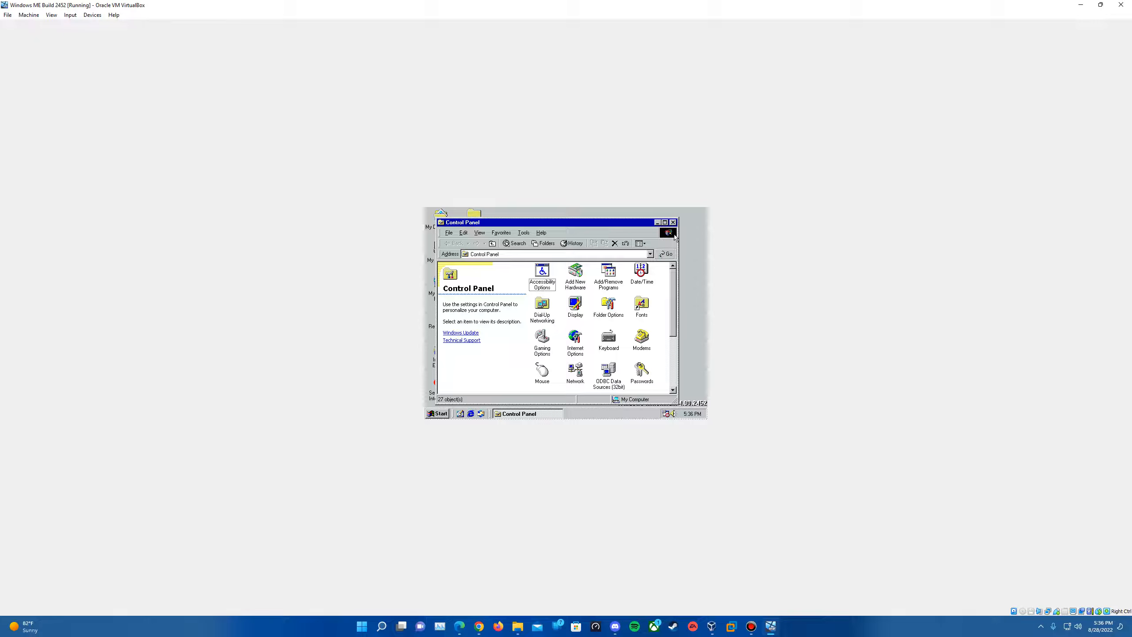
left_click(665, 222)
scroll(595, 348, "down", 3)
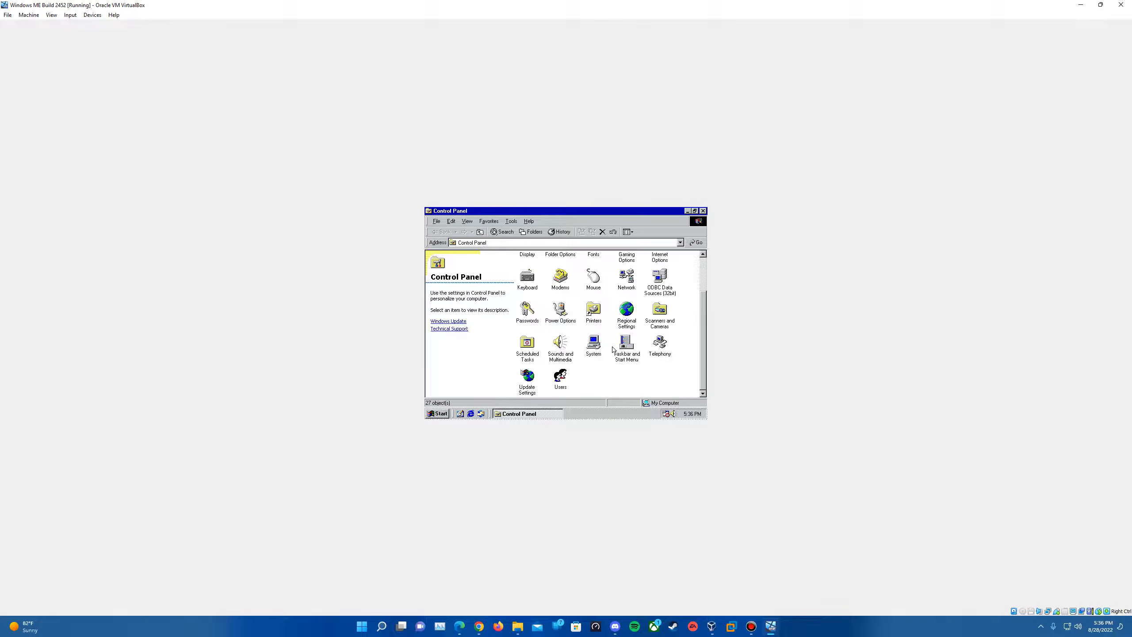
double_click(560, 355)
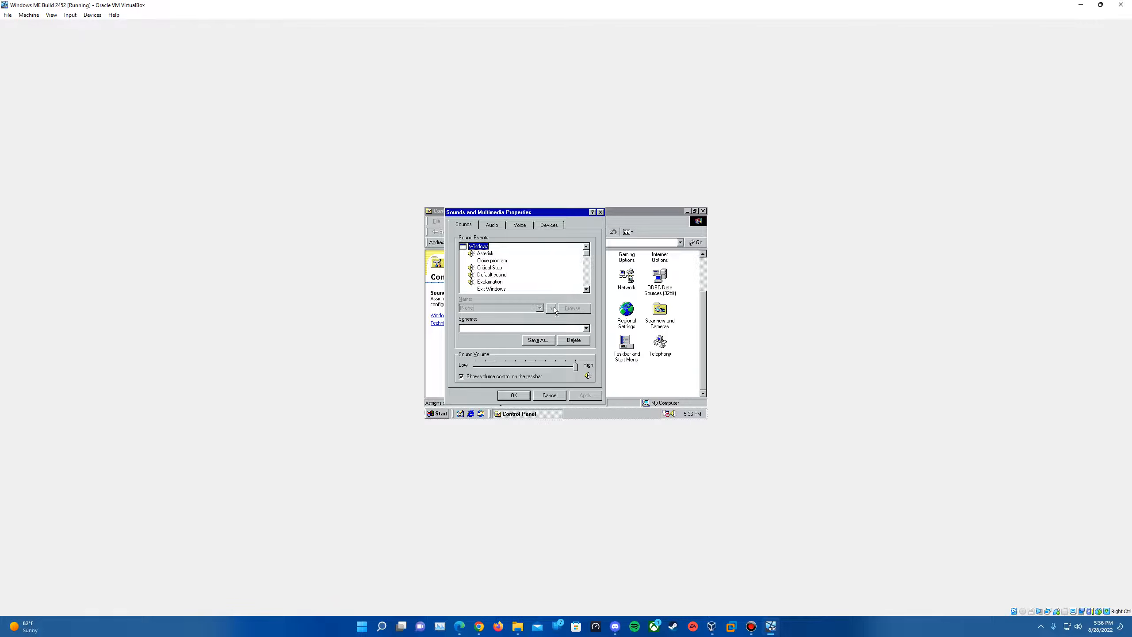
- Assign the LOGOFF sound to the Exit Windows sound event
scroll(520, 289, "down", 1)
scroll(521, 289, "up", 1)
scroll(506, 289, "down", 1)
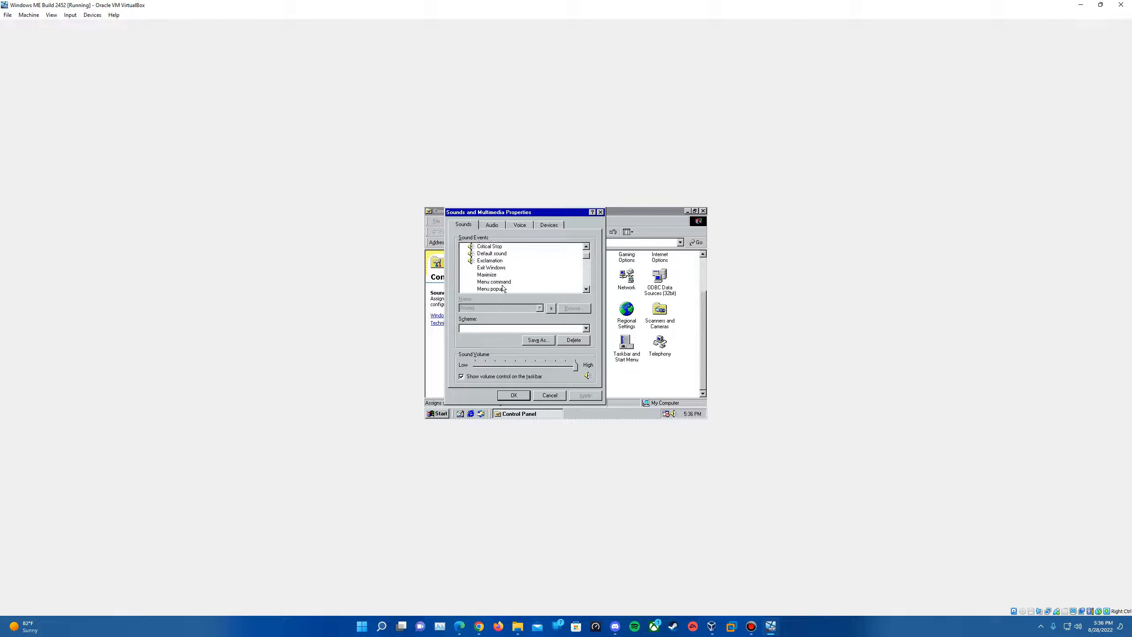
left_click(492, 268)
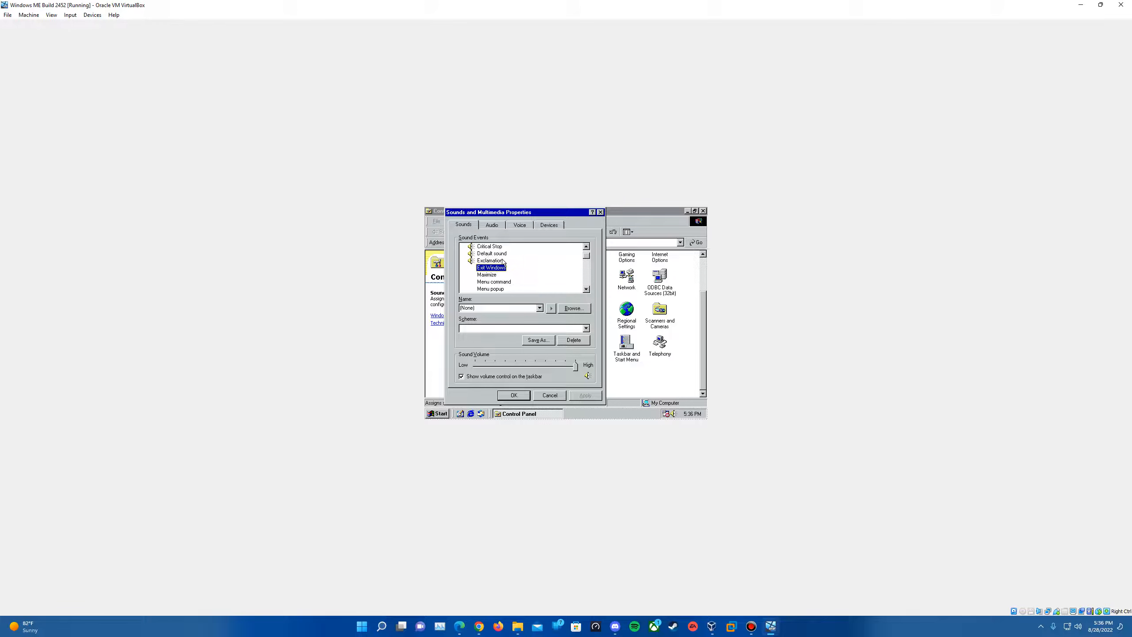
left_click(540, 308)
scroll(497, 348, "down", 5)
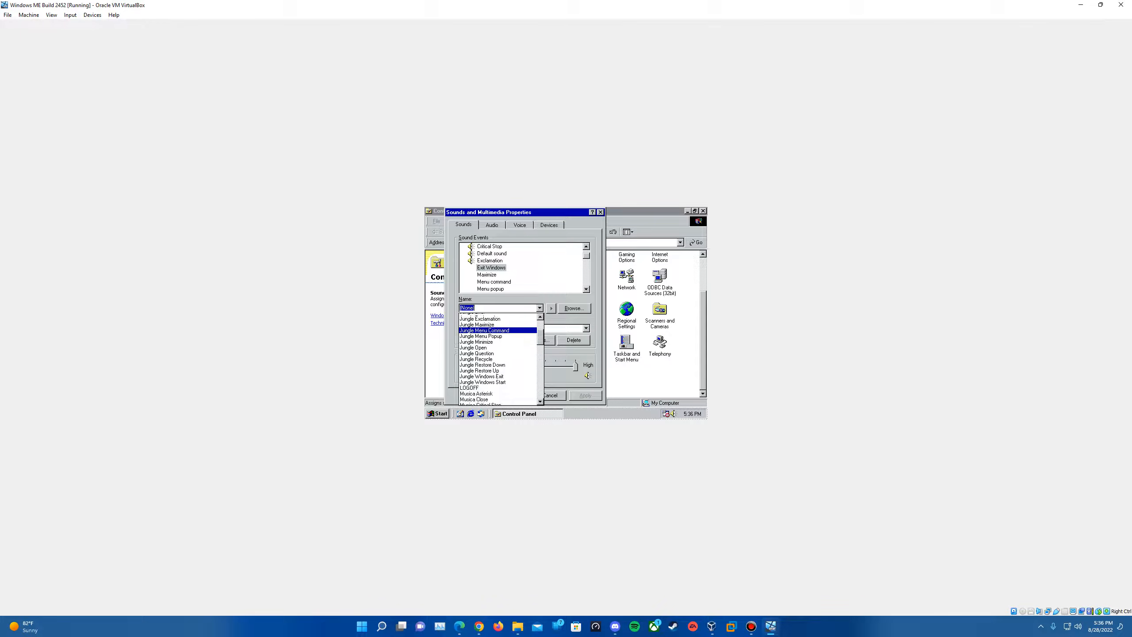
scroll(497, 343, "down", 3)
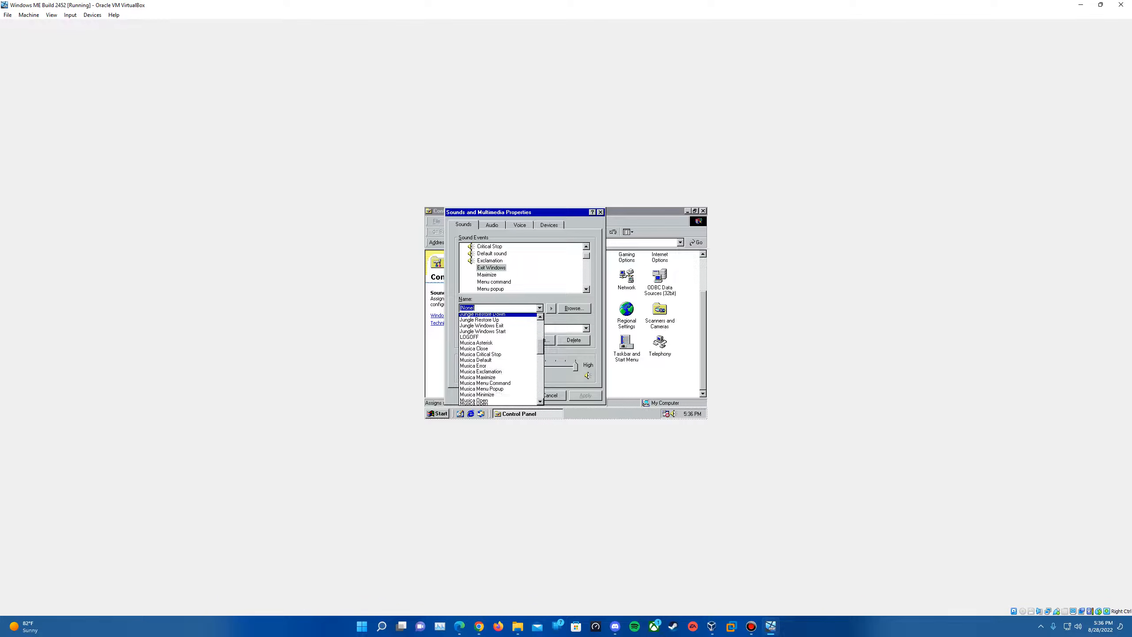
left_click(496, 335)
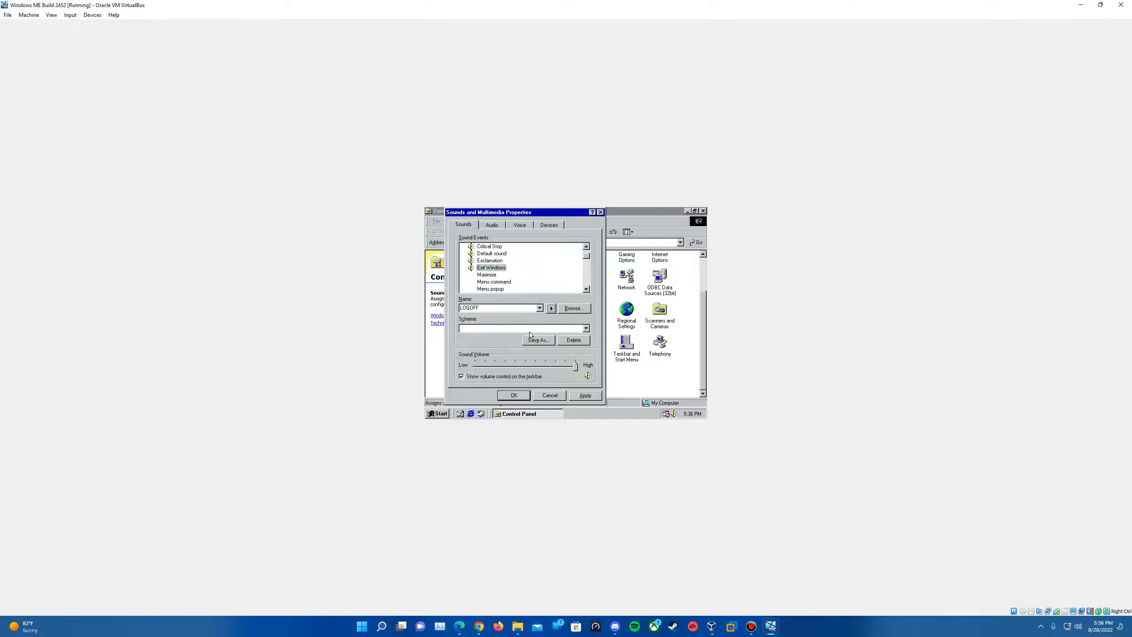
- Preview the Exit Windows sound and apply the sound settings, closing the properties dialog and the Control Panel
left_click(551, 309)
left_click(584, 395)
key("Return")
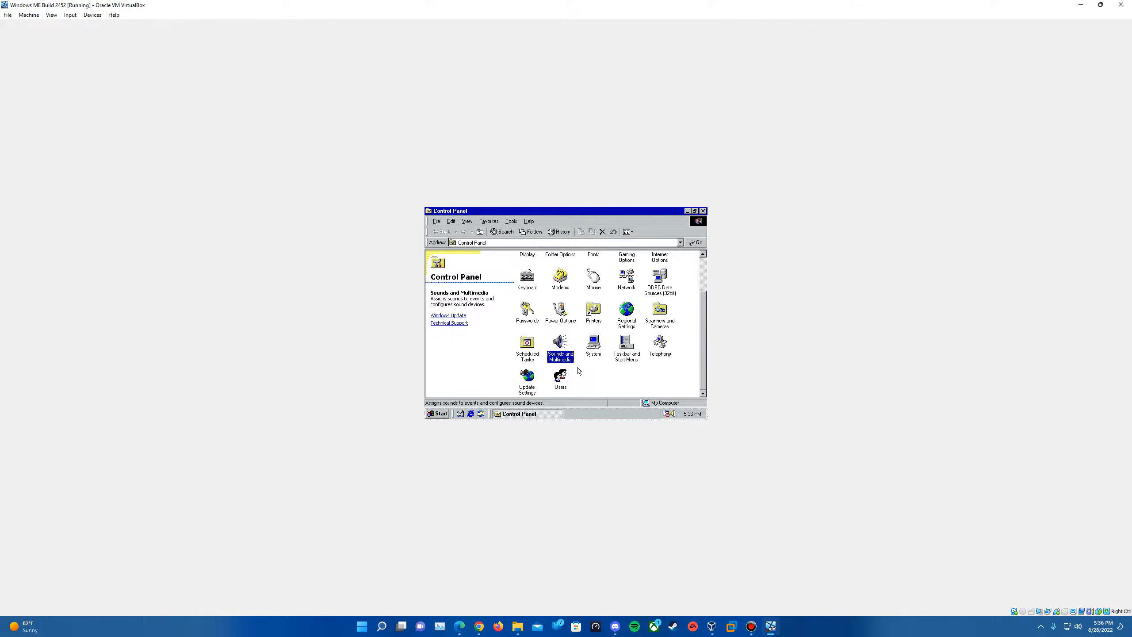
left_click(703, 210)
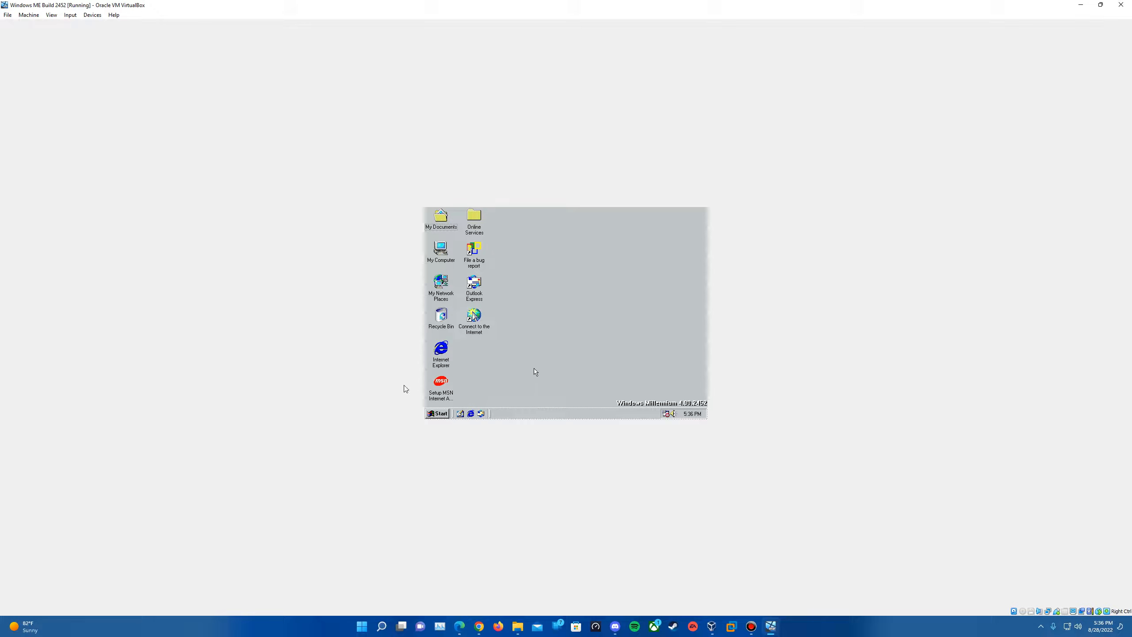